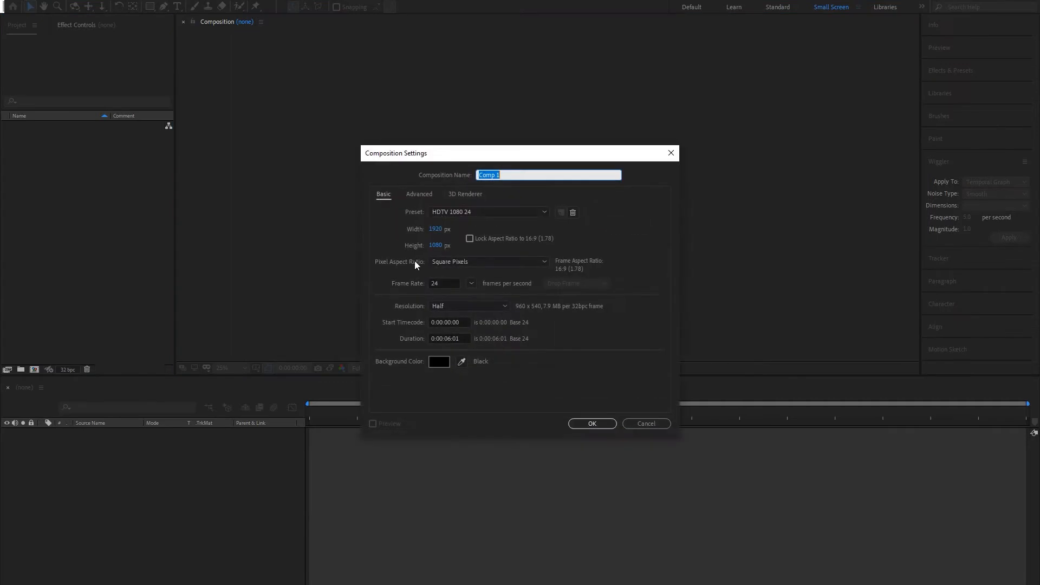
# Create a composition named E3D and add a black solid layer named Element to it
pyautogui.write('E3D')
pyautogui.click(590, 424)
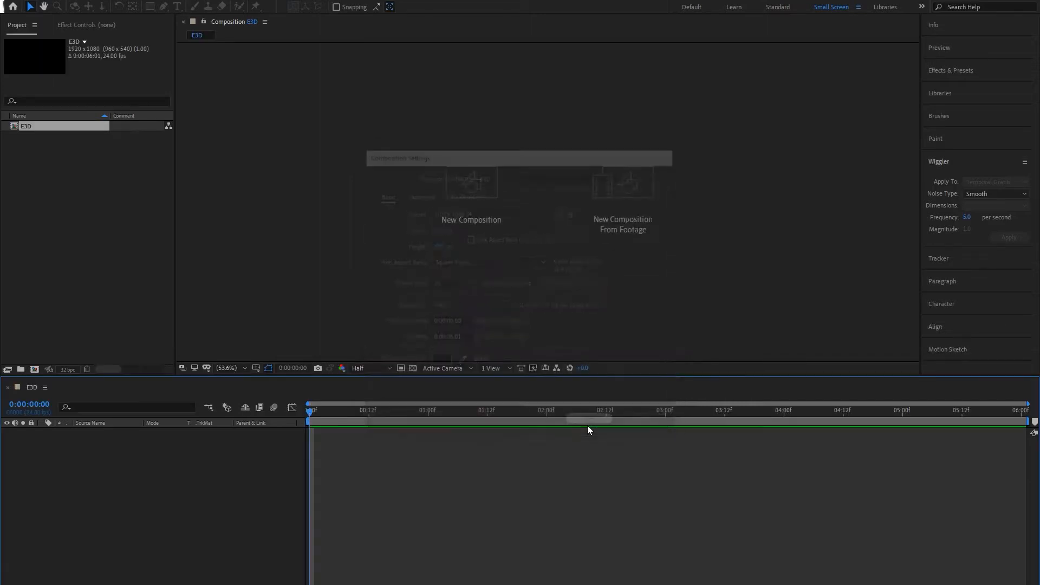
pyautogui.rightClick(125, 468)
pyautogui.moveTo(187, 467)
pyautogui.click(287, 498)
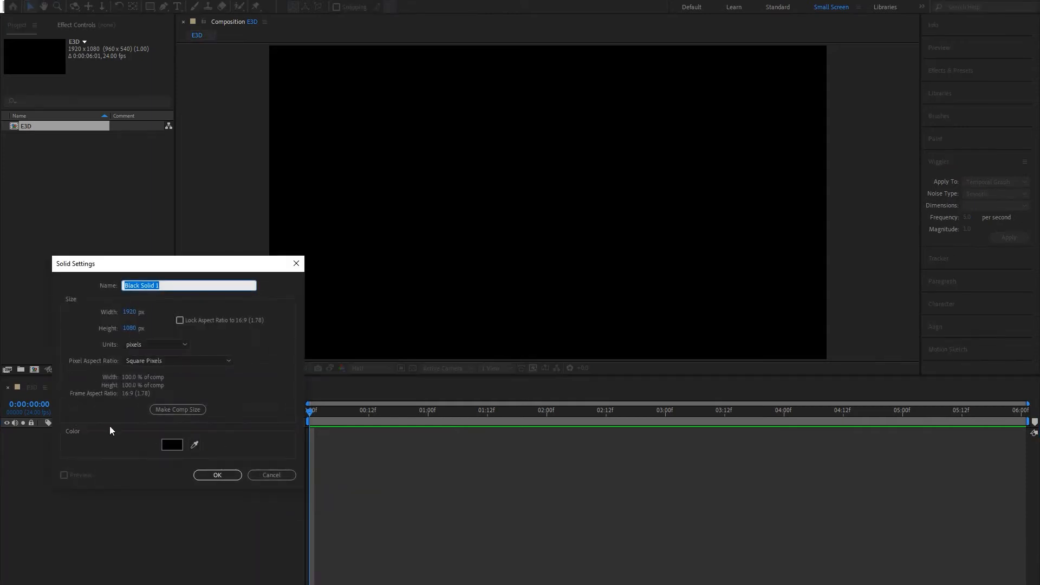
pyautogui.write('Element')
pyautogui.press('Return')
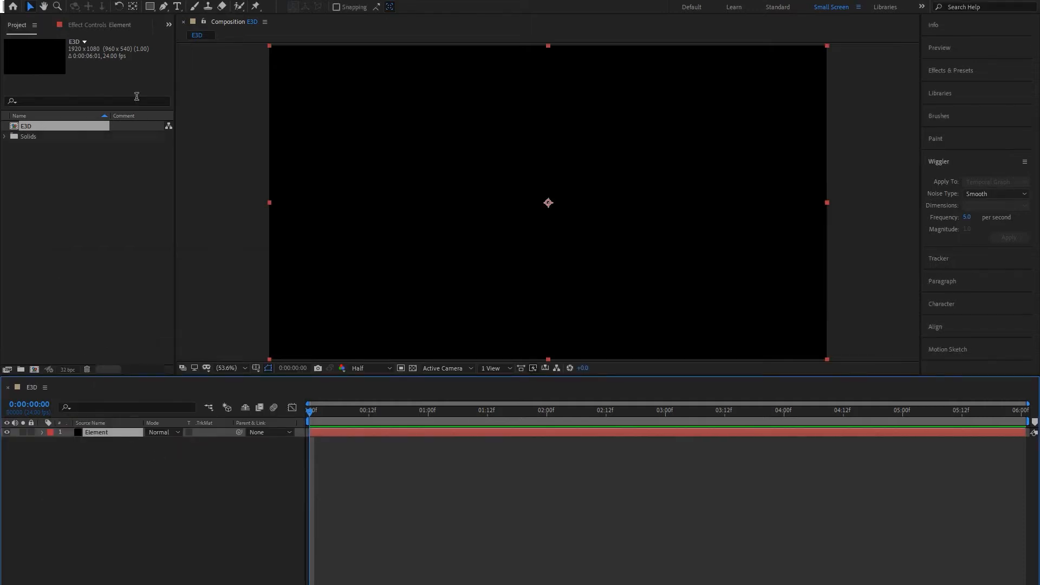
# Apply the Video Copilot Element effect to the solid and open its Scene Setup, enlarging the model folder list
pyautogui.click(122, 2)
pyautogui.moveTo(189, 366)
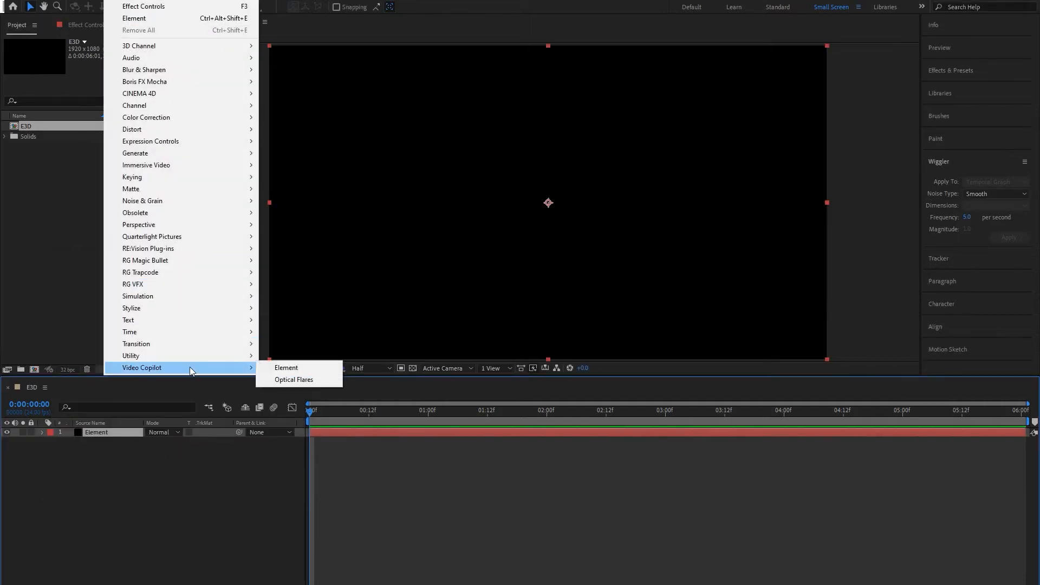
pyautogui.click(296, 368)
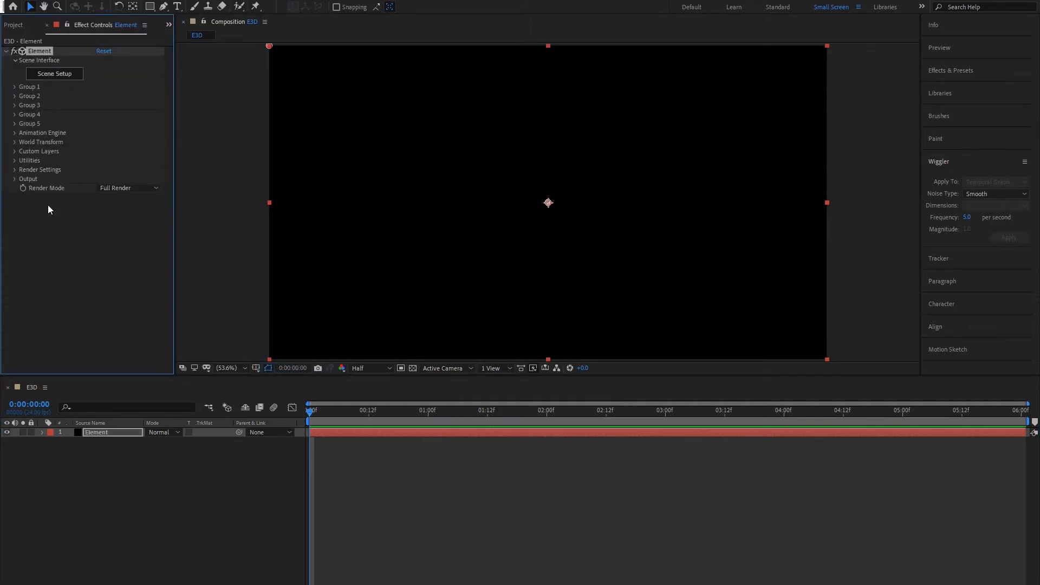
pyautogui.click(55, 74)
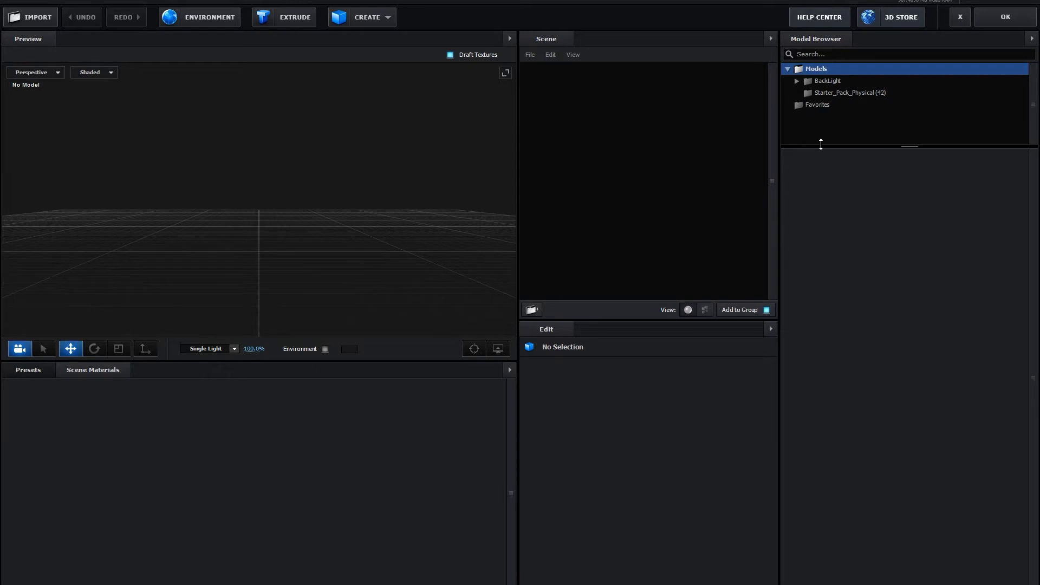
pyautogui.moveTo(821, 145); pyautogui.dragTo(817, 242)
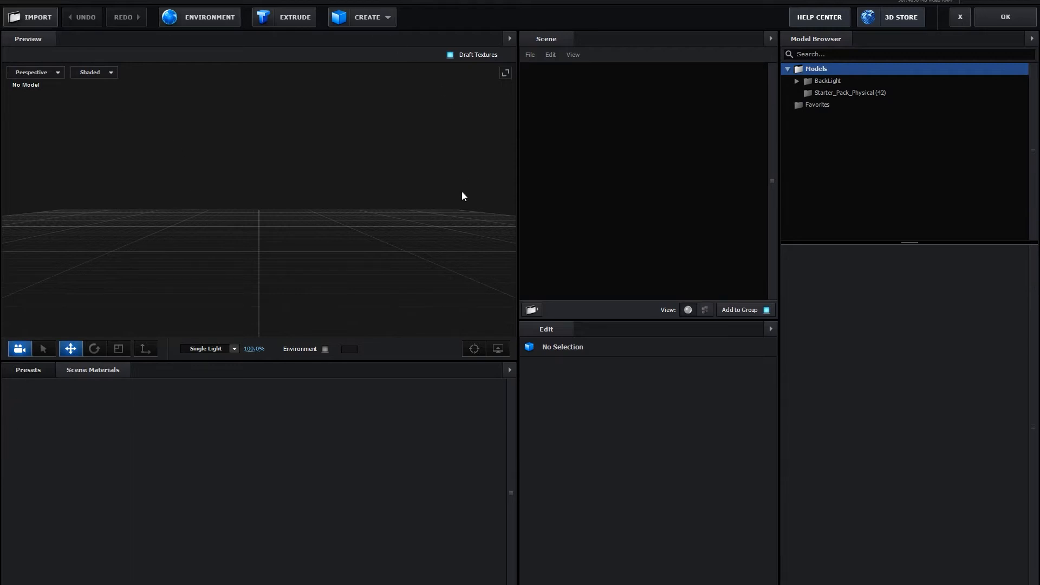
pyautogui.click(39, 25)
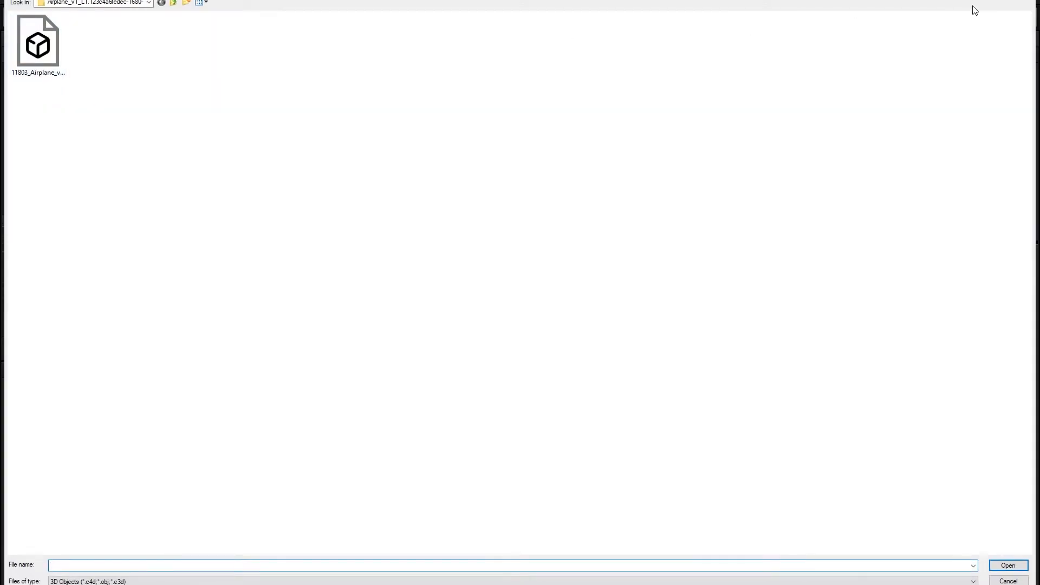
pyautogui.click(1024, 1)
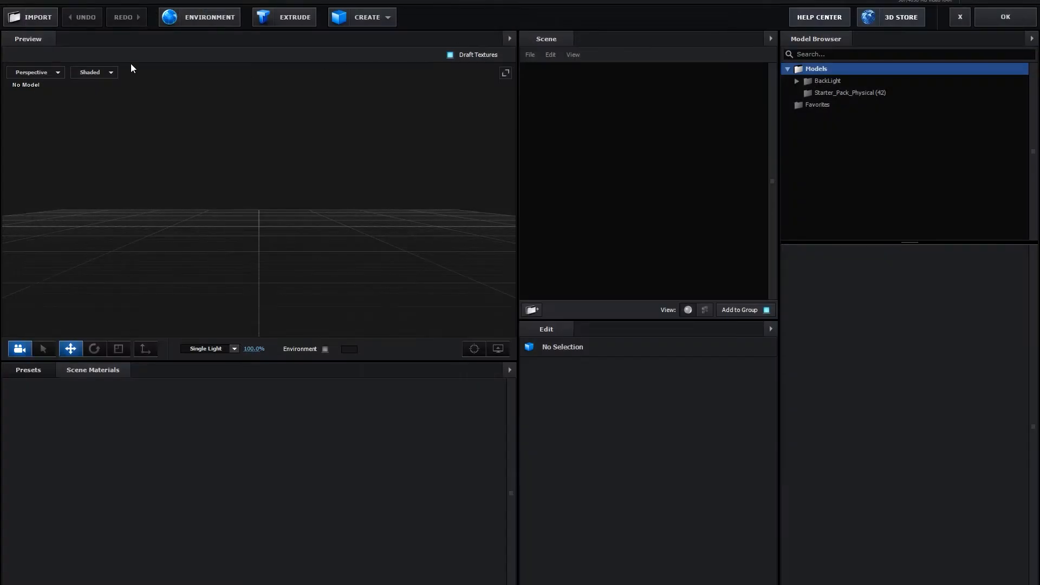
pyautogui.click(35, 21)
pyautogui.moveTo(66, 12)
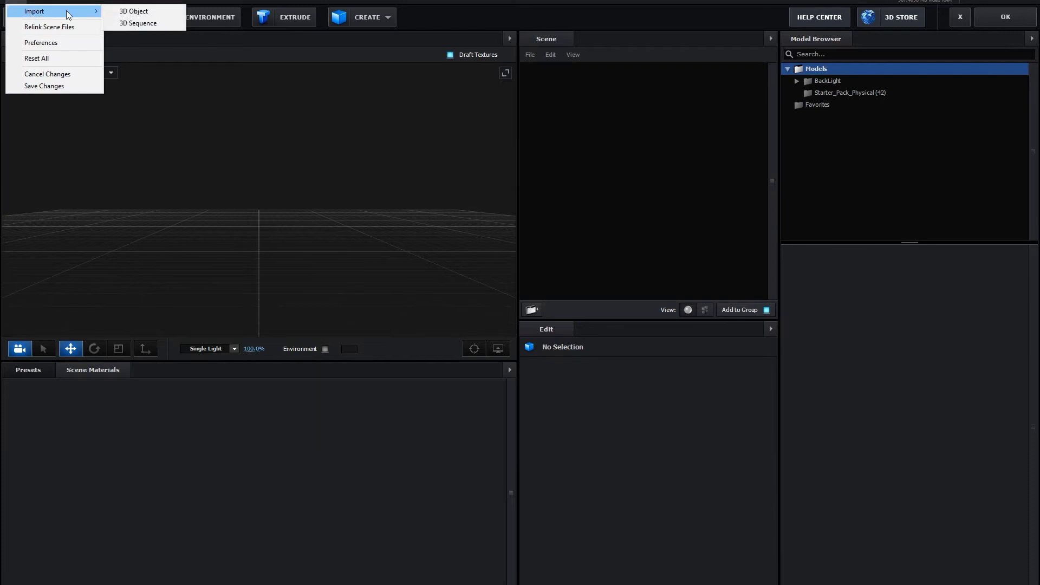
pyautogui.click(136, 23)
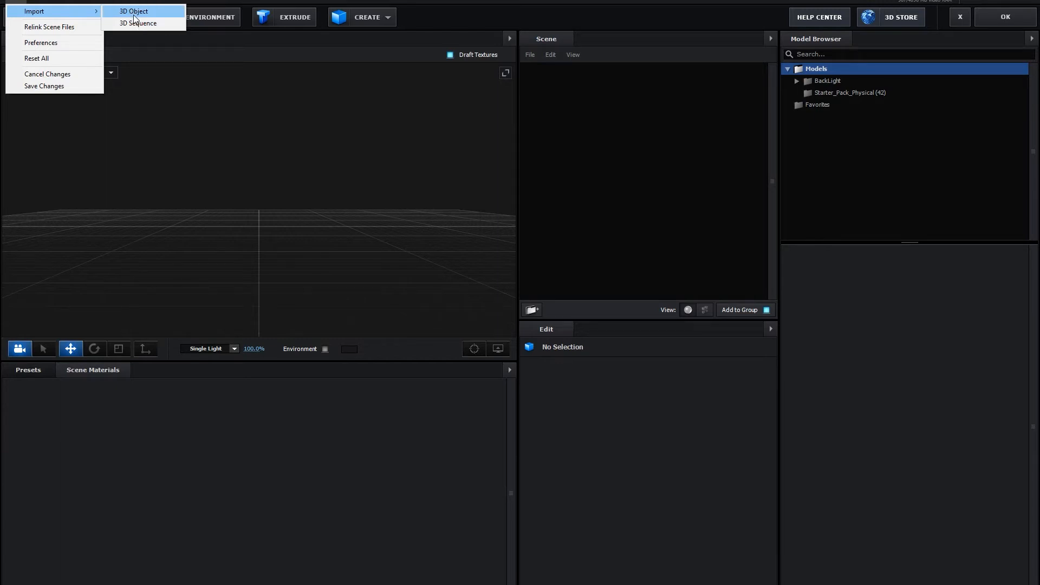
pyautogui.click(134, 13)
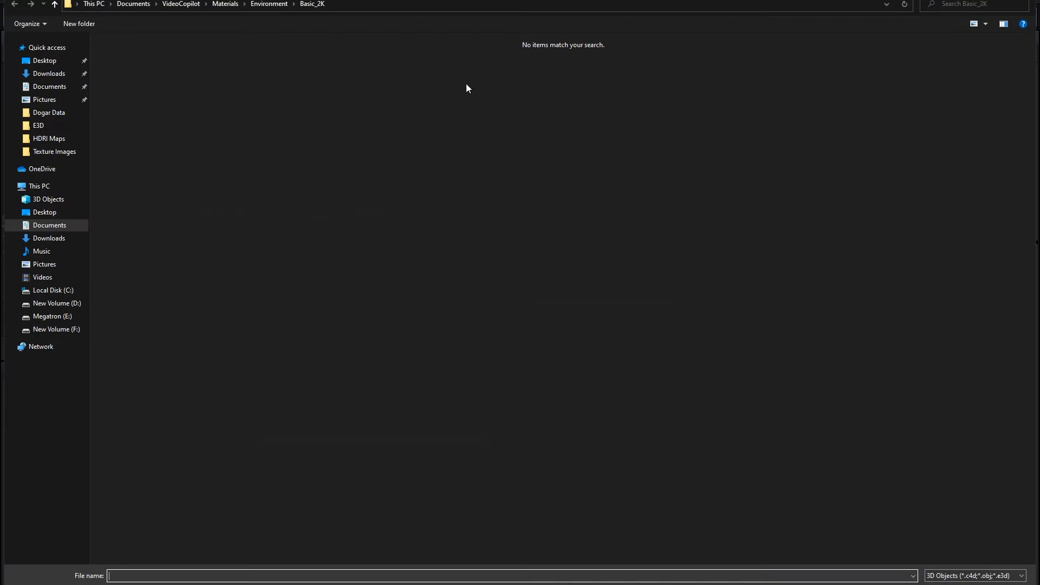
pyautogui.press('Escape')
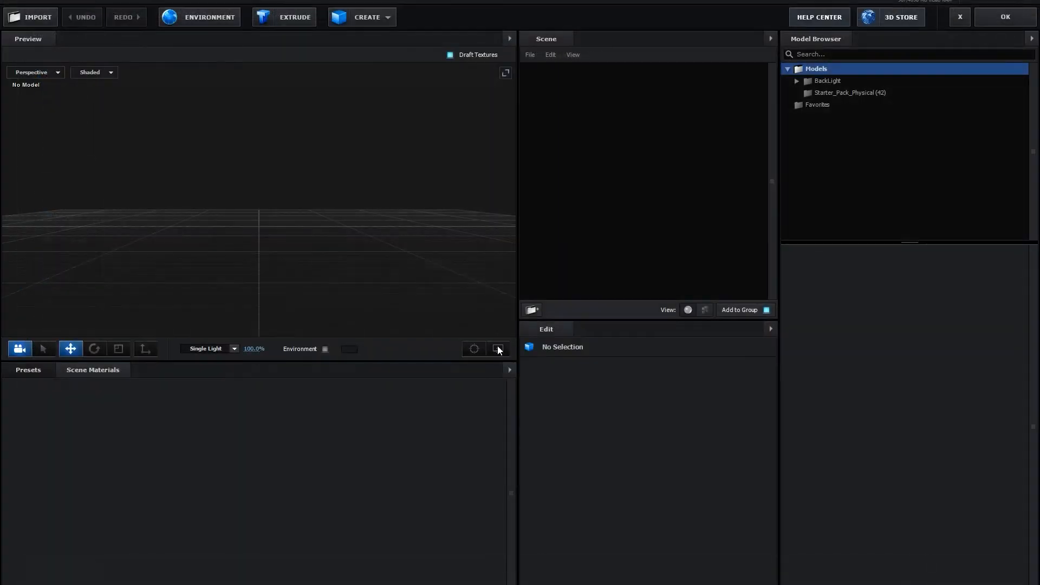
# Import the 11803_Airplane_v1_l1.obj model with its materials, Physical Shader and Model Center alignment
pyautogui.click(50, 21)
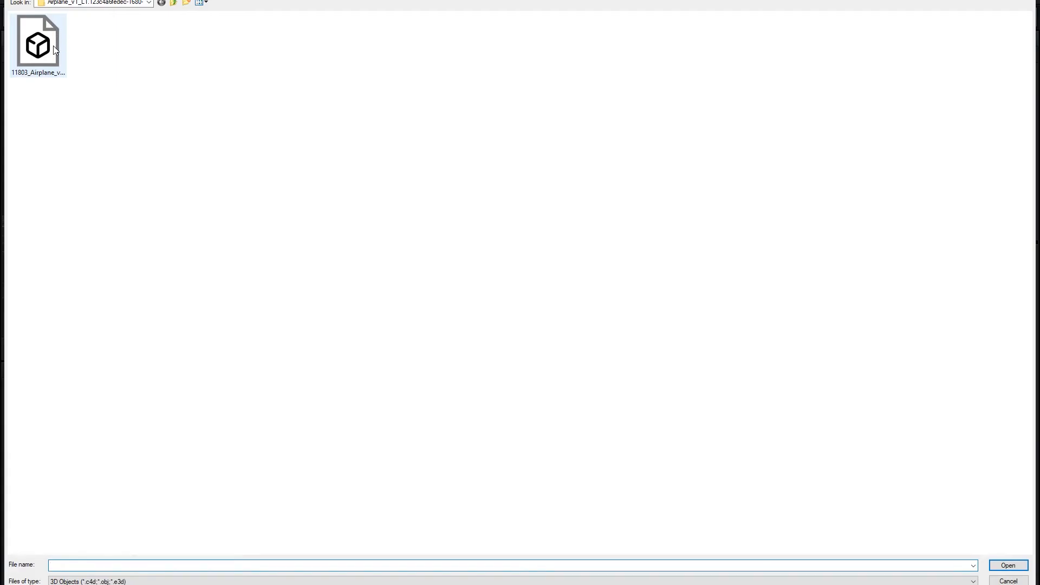
pyautogui.click(53, 45)
pyautogui.click(1007, 565)
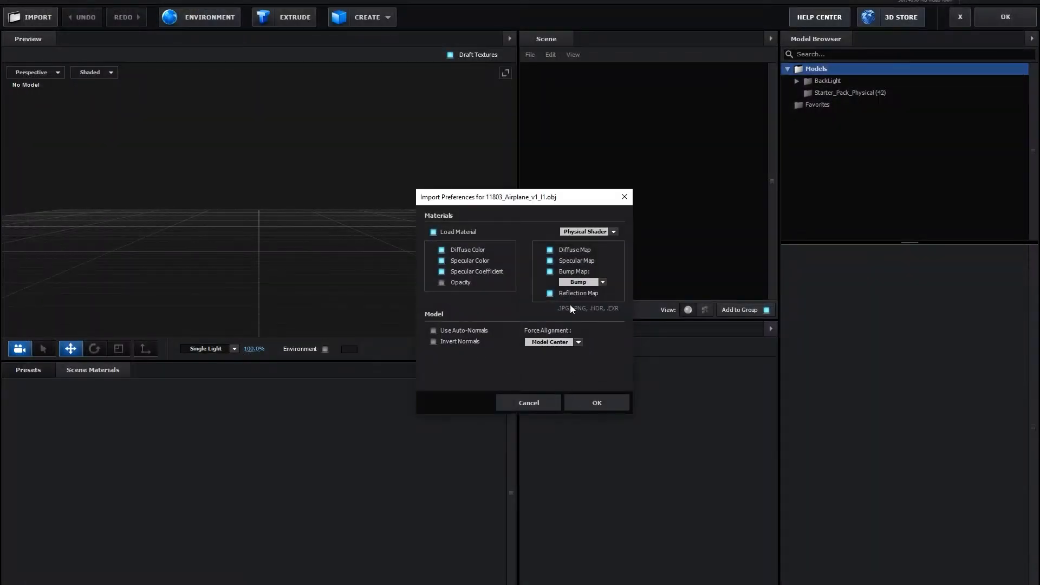
pyautogui.click(602, 400)
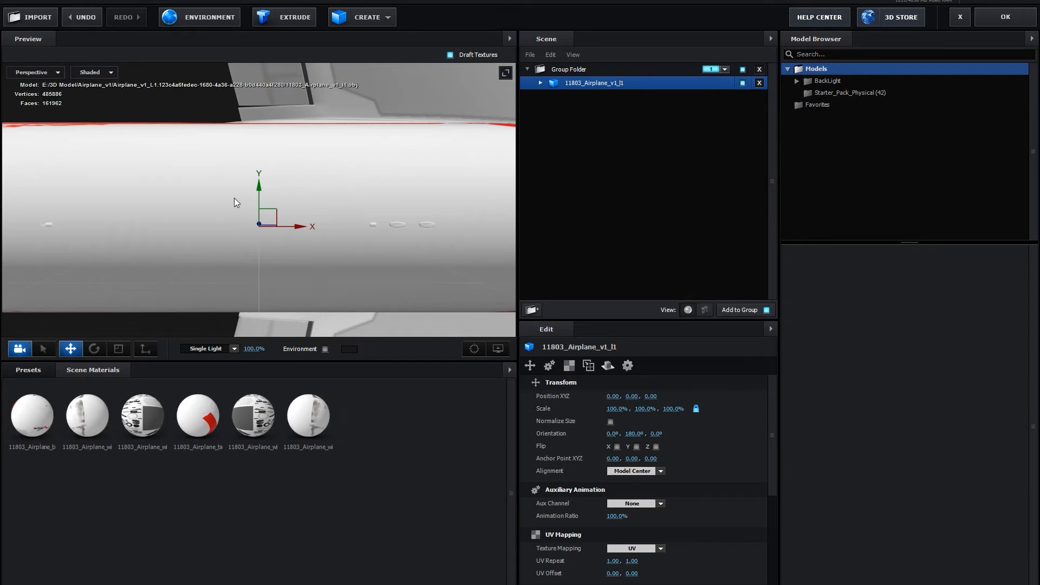
# Examine the imported airplane model as a whole from several angles, including its side and underside
pyautogui.scroll(-6, 234, 199)
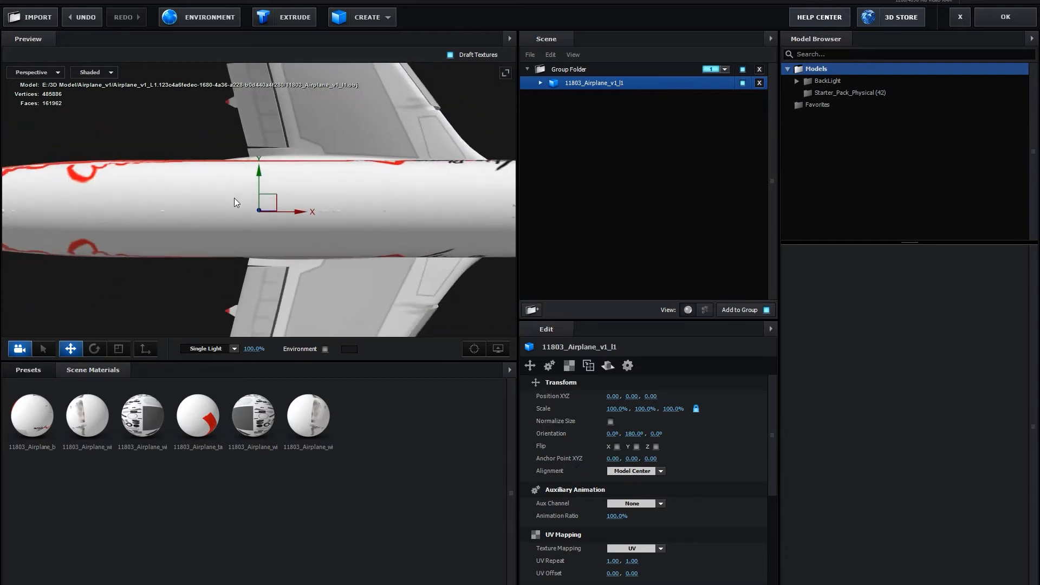
pyautogui.scroll(-5, 234, 198)
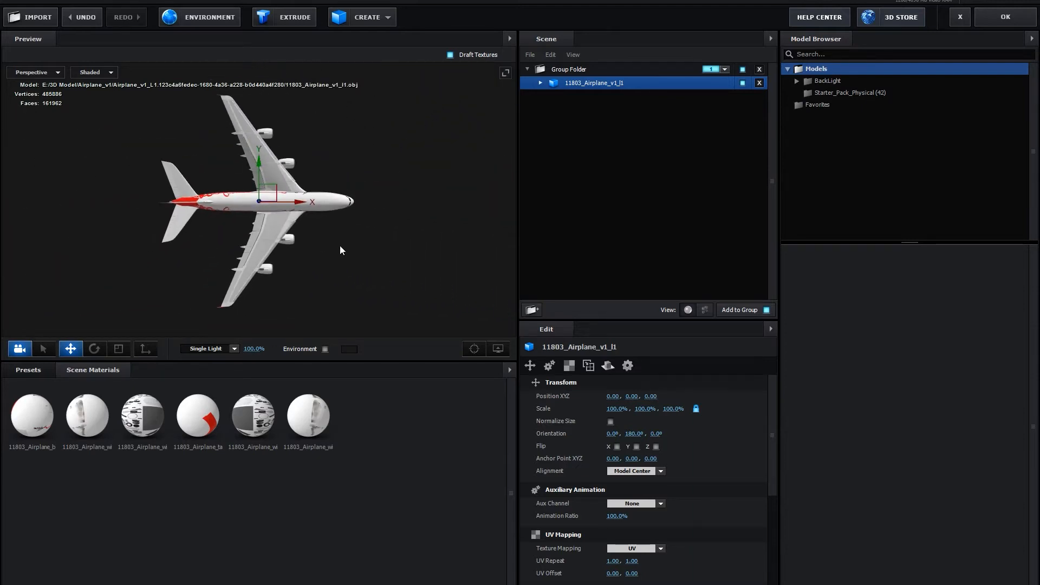
pyautogui.moveTo(349, 250); pyautogui.dragTo(305, 233)
pyautogui.moveTo(274, 269); pyautogui.dragTo(243, 258)
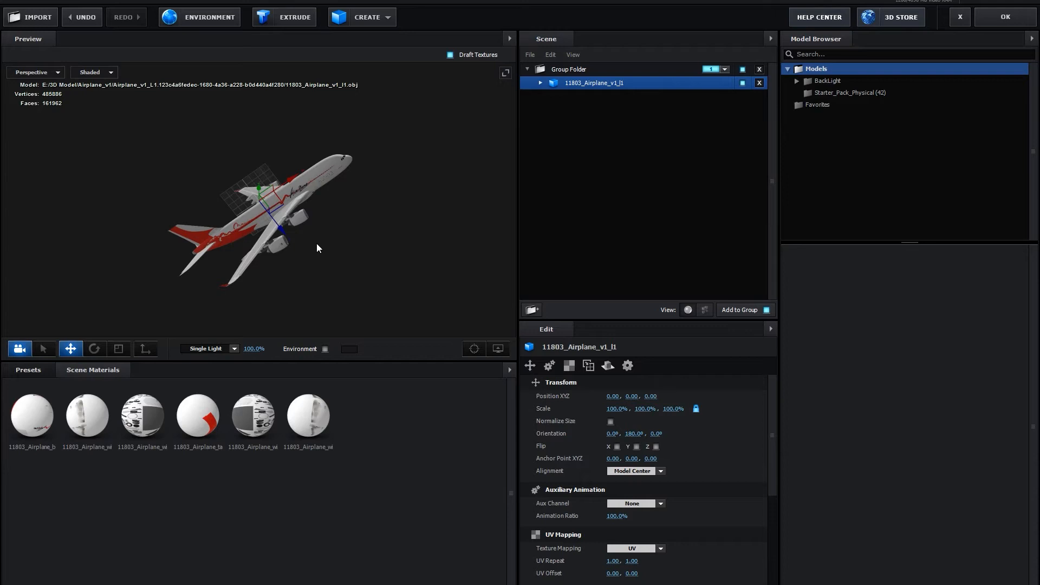
pyautogui.moveTo(316, 242); pyautogui.dragTo(271, 243, button='middle')
pyautogui.scroll(5, 271, 243)
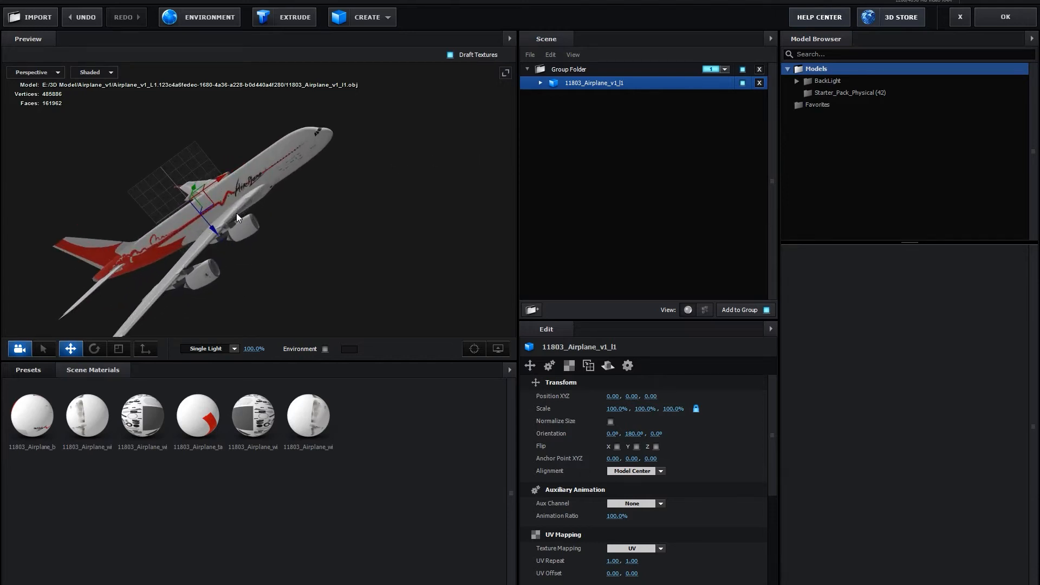
pyautogui.moveTo(284, 216); pyautogui.dragTo(308, 228)
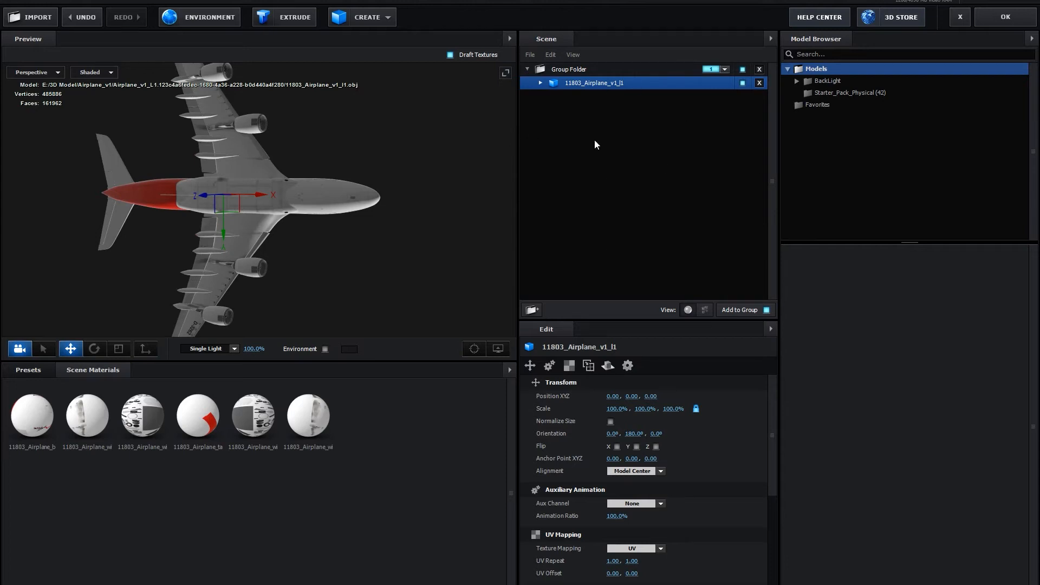
# Add rock_02 from the Starter_Pack_Physical models to the scene and place it in the airplane's group folder
pyautogui.click(824, 90)
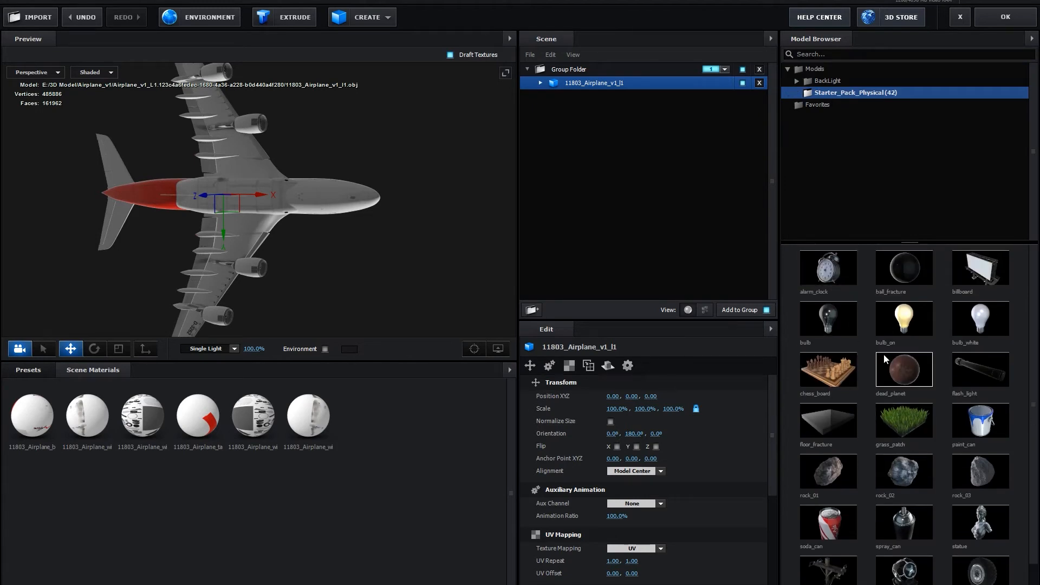
pyautogui.scroll(-1, 888, 457)
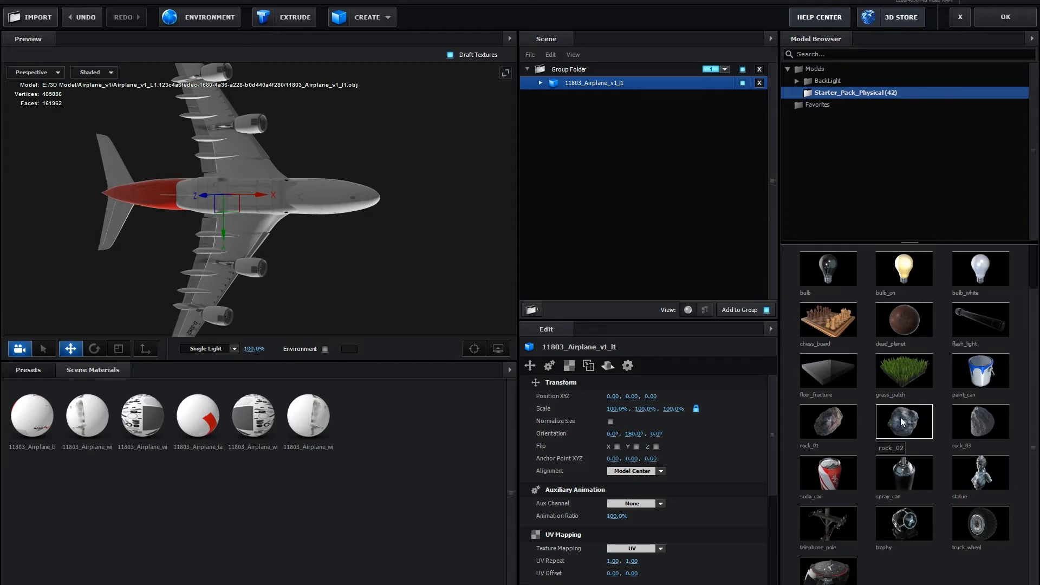
pyautogui.moveTo(902, 423); pyautogui.dragTo(378, 307)
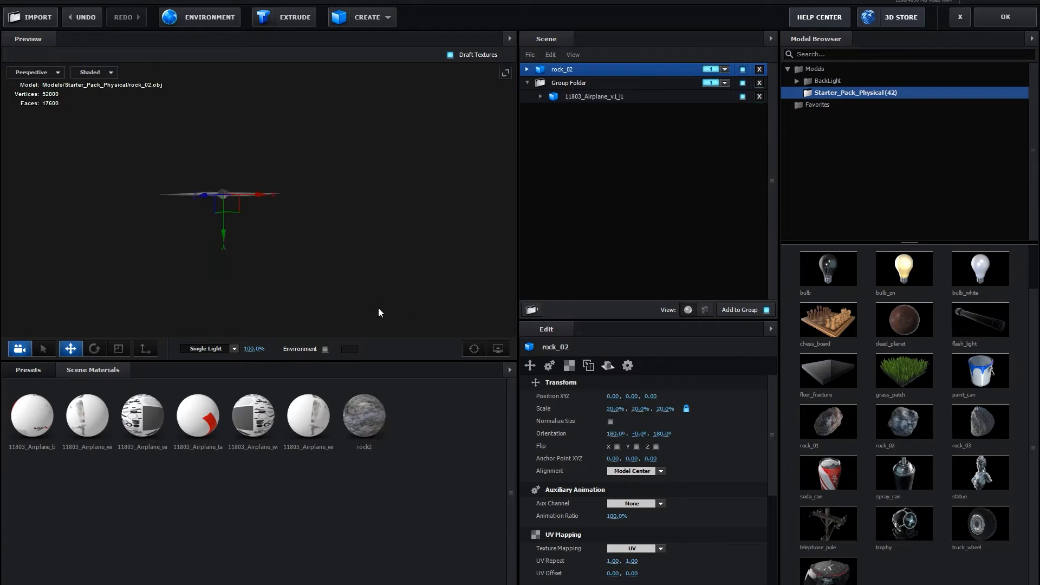
pyautogui.scroll(-1, 300, 231)
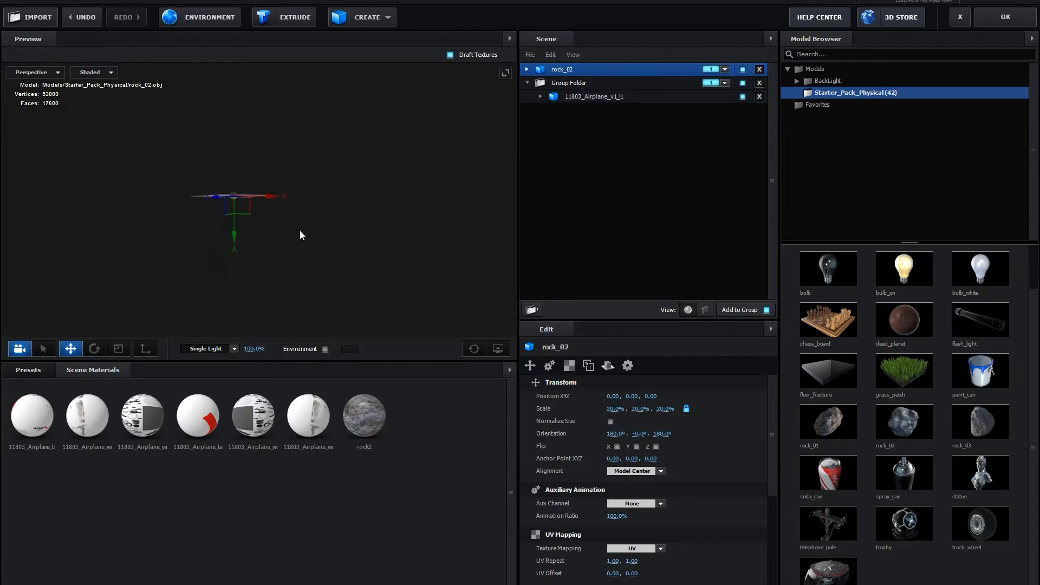
pyautogui.scroll(8, 300, 229)
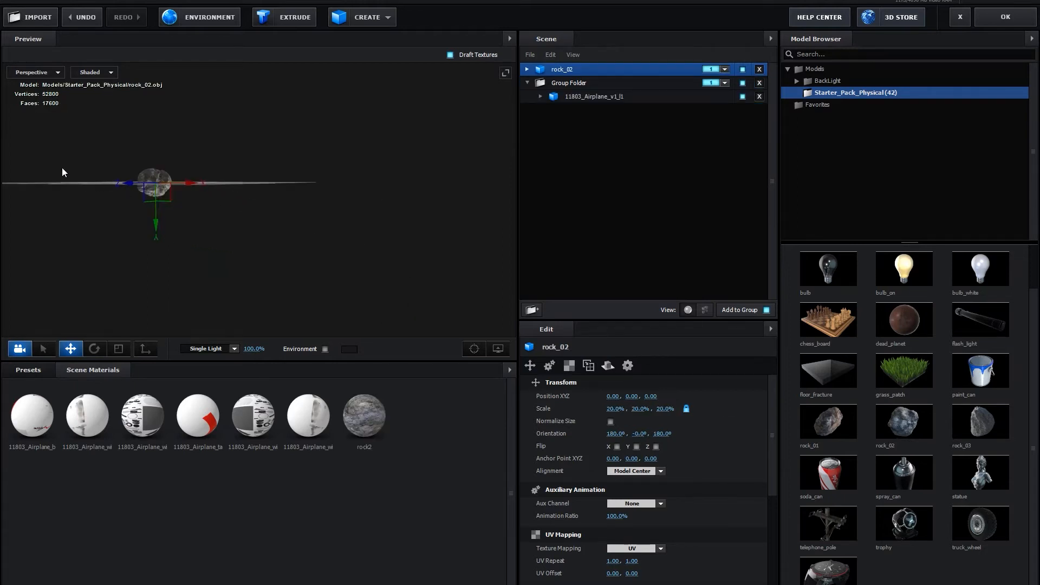
pyautogui.moveTo(62, 167); pyautogui.dragTo(418, 205, button='middle')
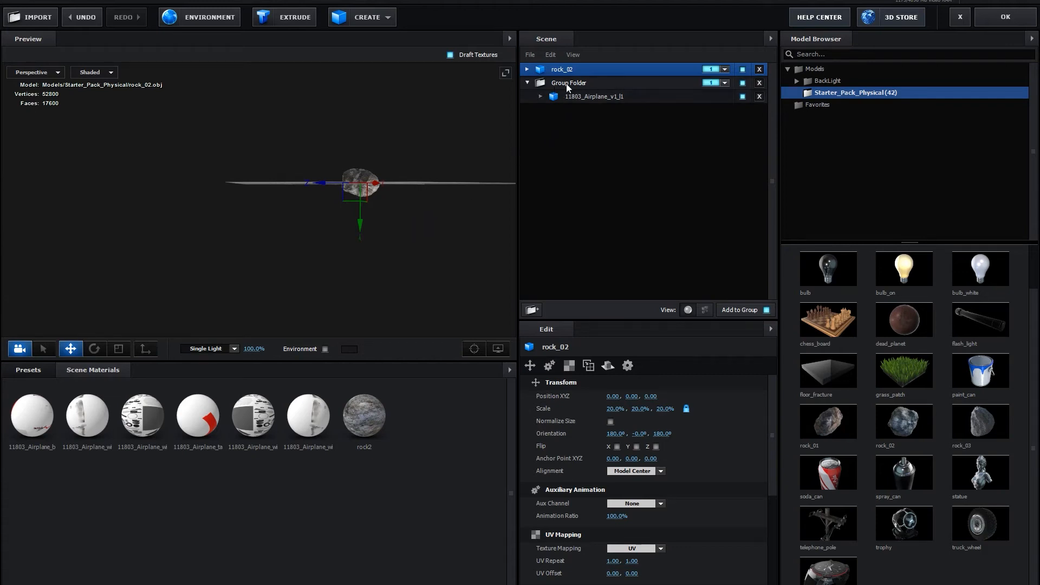
pyautogui.moveTo(570, 70); pyautogui.dragTo(577, 108)
# Move rock_02 out of the airplane's body along the Z axis to about -2.32
pyautogui.scroll(-3, 411, 230)
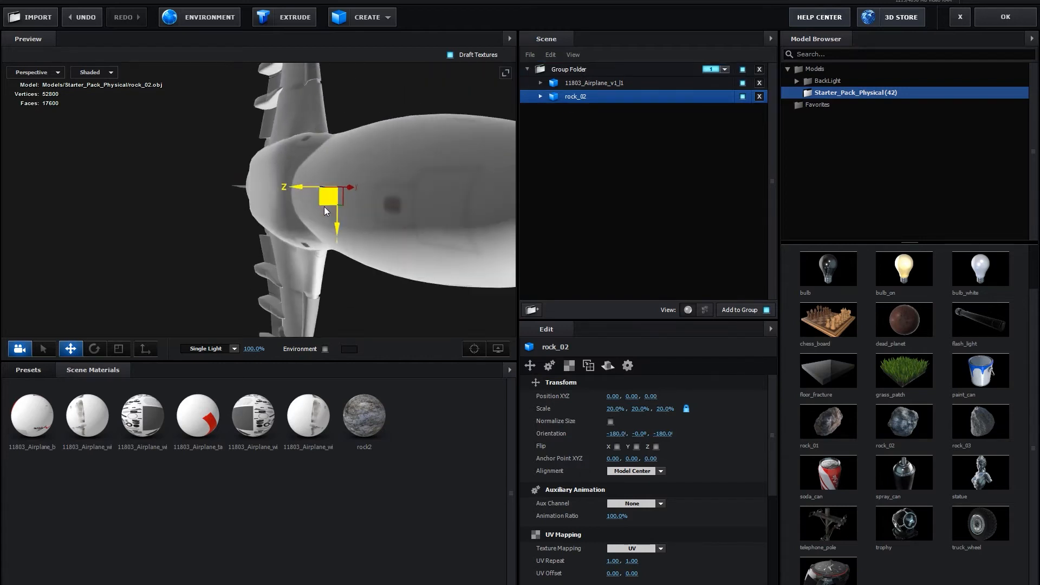
pyautogui.scroll(-3, 324, 207)
pyautogui.moveTo(278, 209); pyautogui.dragTo(290, 235)
pyautogui.moveTo(315, 139); pyautogui.dragTo(367, 139)
pyautogui.moveTo(385, 213); pyautogui.dragTo(424, 241)
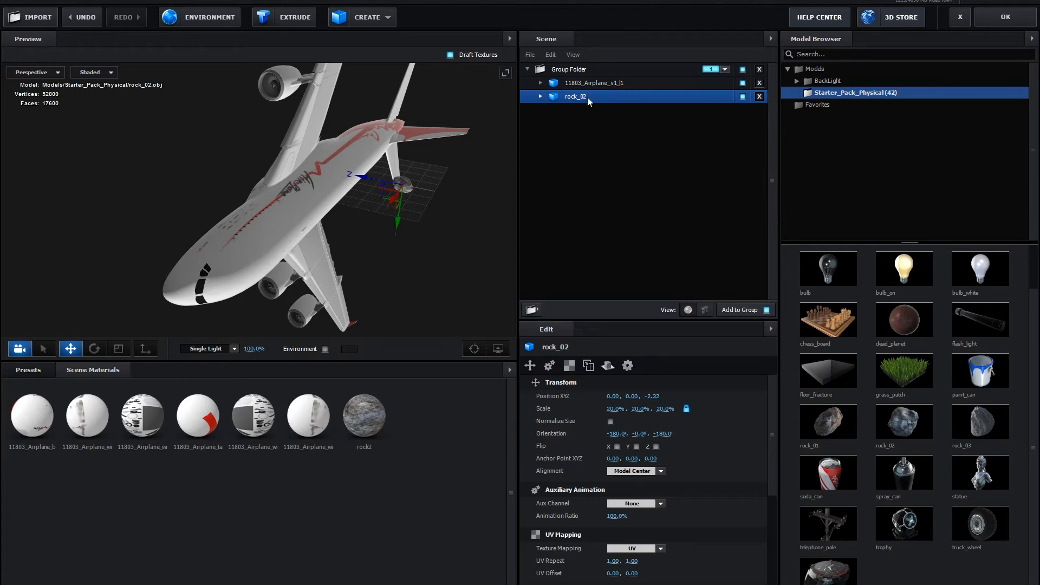
# Examine the rock2 material's settings, from its textures and basic settings through subsurface scattering and wireframe
pyautogui.click(367, 413)
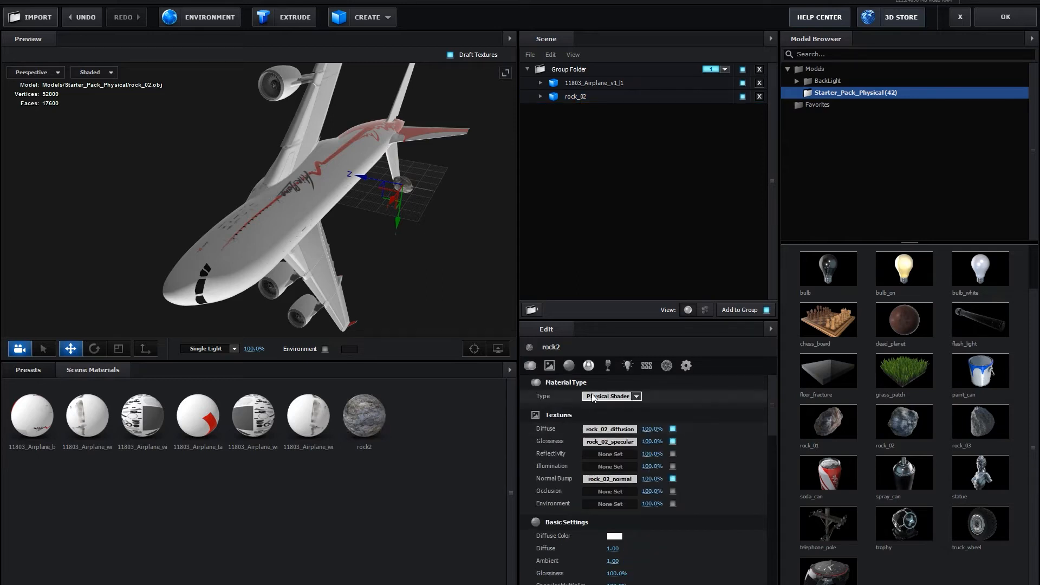
pyautogui.scroll(-5, 658, 522)
pyautogui.scroll(5, 658, 522)
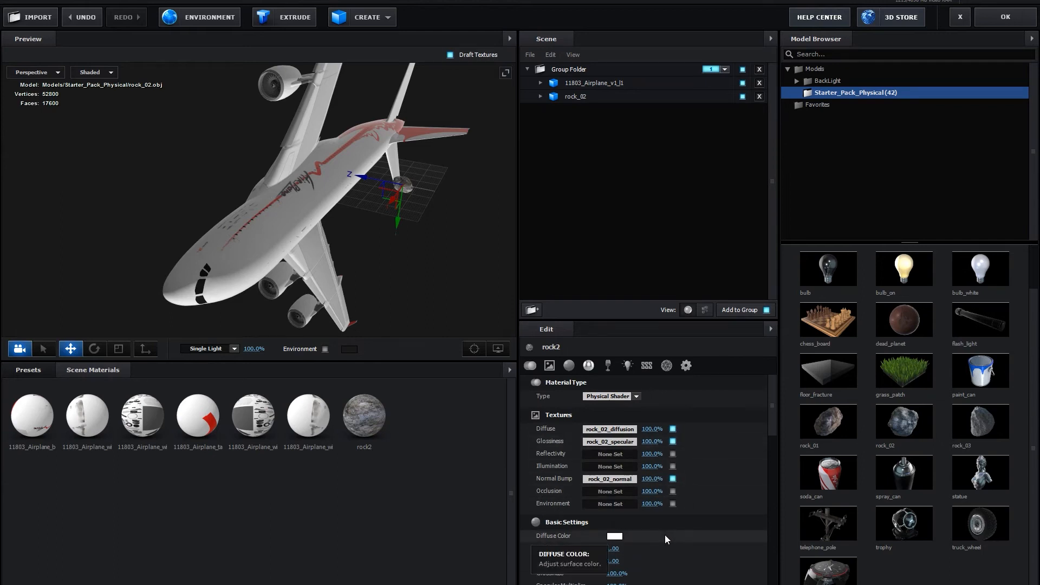
pyautogui.scroll(-5, 664, 535)
pyautogui.scroll(-5, 665, 535)
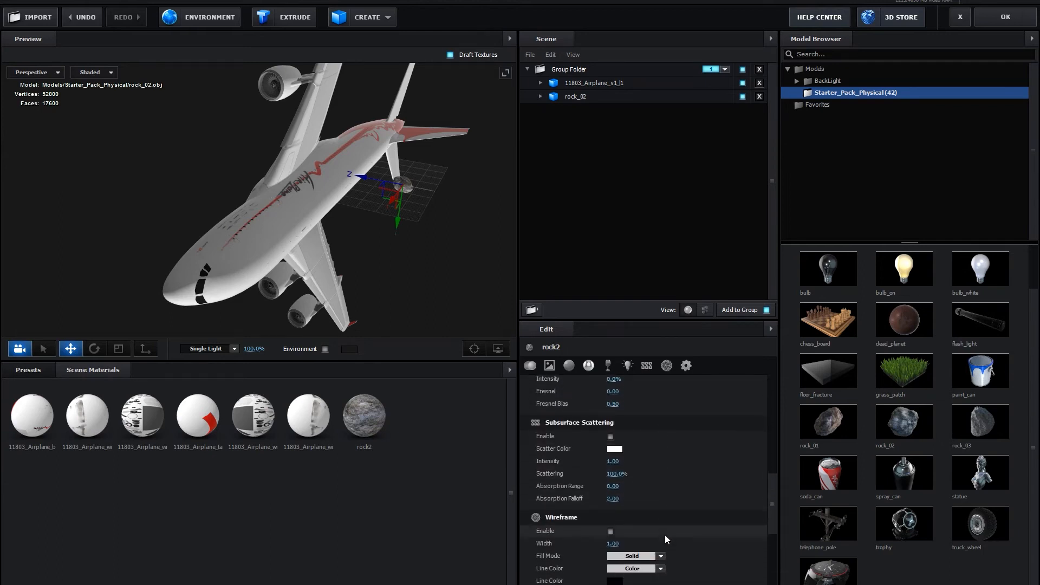
pyautogui.scroll(4, 664, 535)
pyautogui.scroll(2, 665, 535)
# Undo the airplane and rock additions to empty the scene, and create a sphere primitive
pyautogui.click(86, 19)
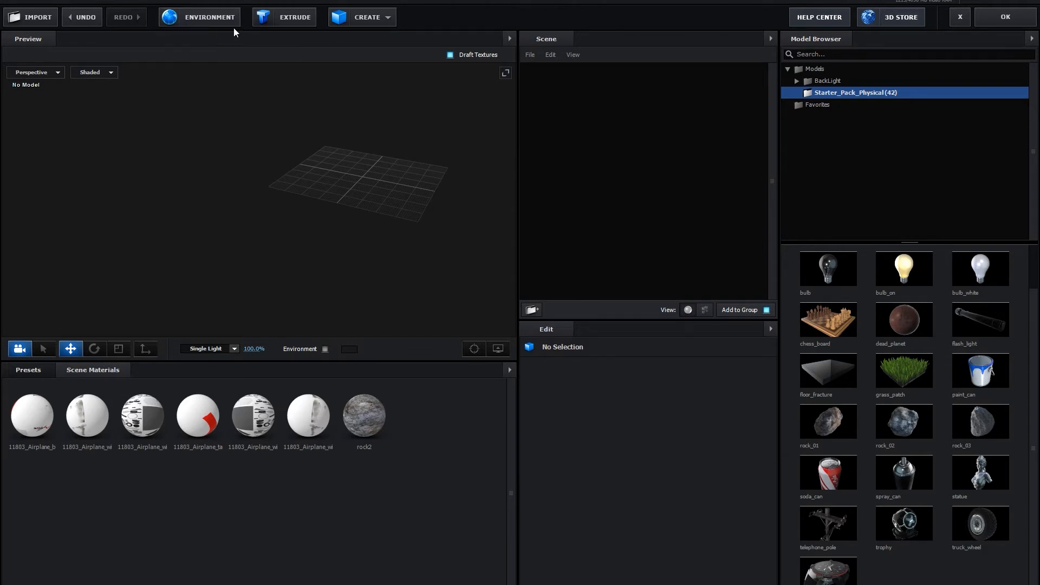
pyautogui.click(367, 19)
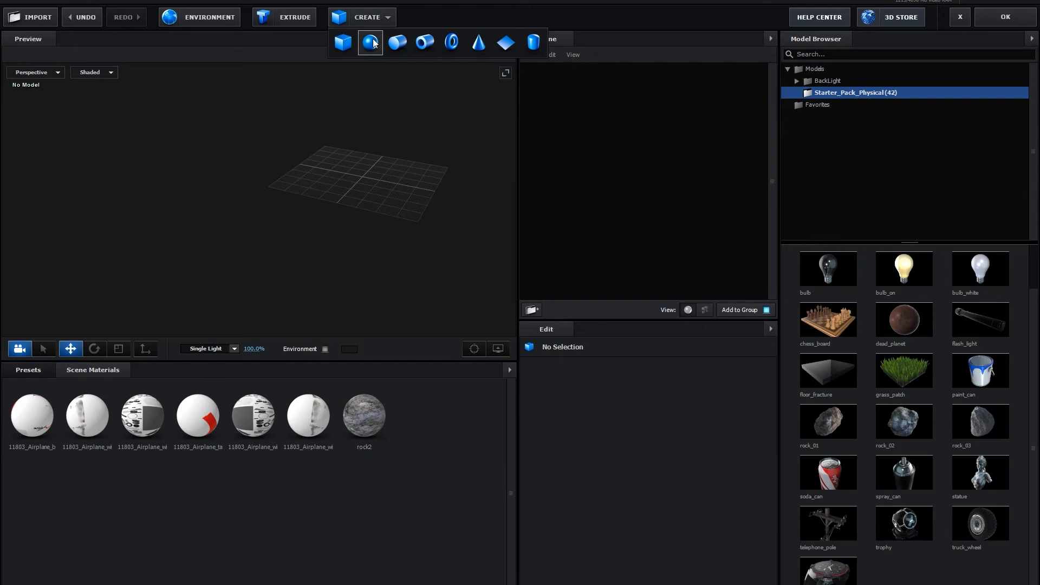
pyautogui.click(372, 43)
pyautogui.moveTo(368, 174); pyautogui.dragTo(501, 162)
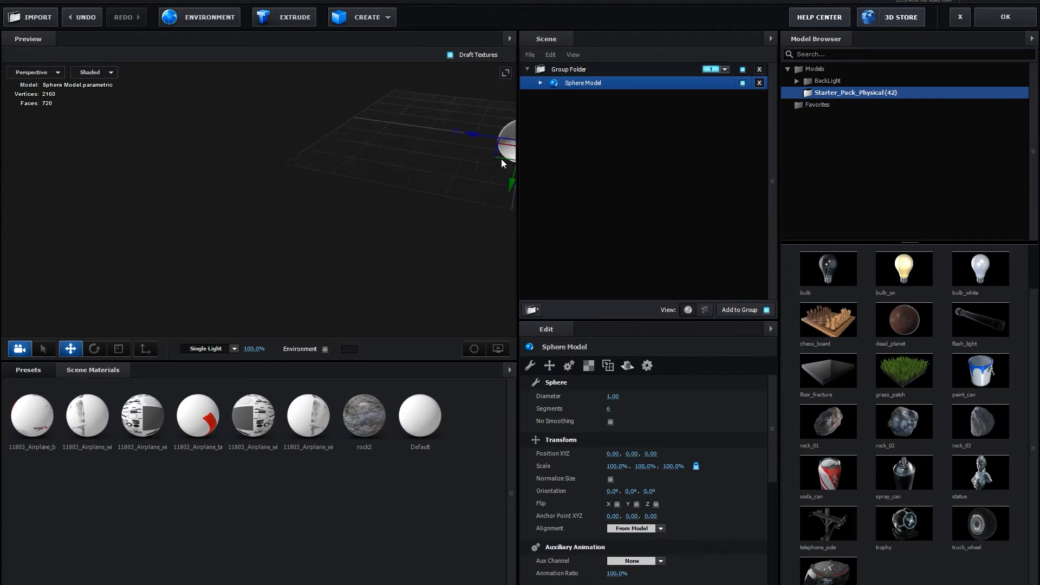
# Remove all unused materials from the scene, keeping only the sphere's default material
pyautogui.click(473, 350)
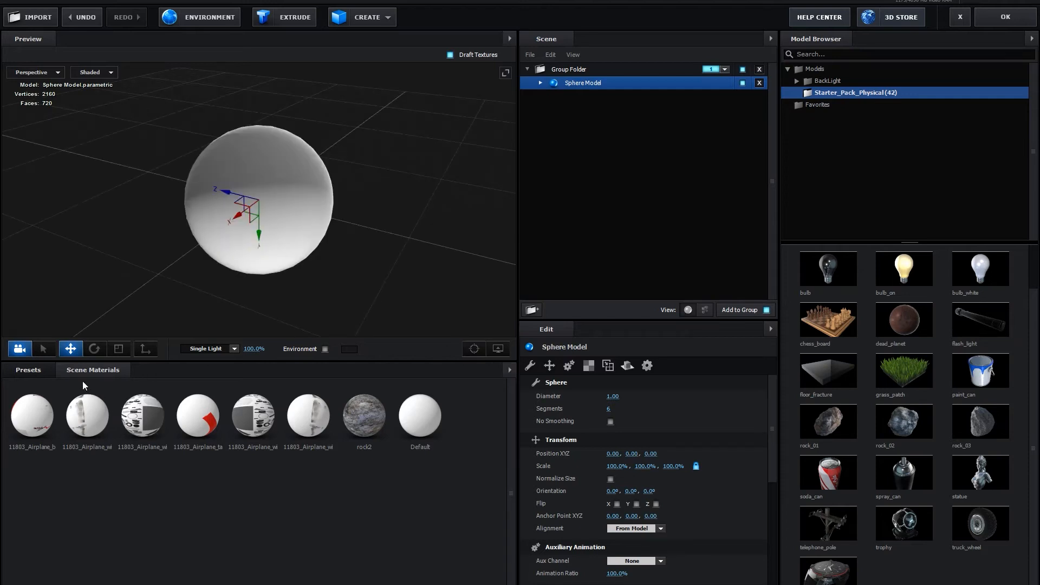
pyautogui.rightClick(465, 402)
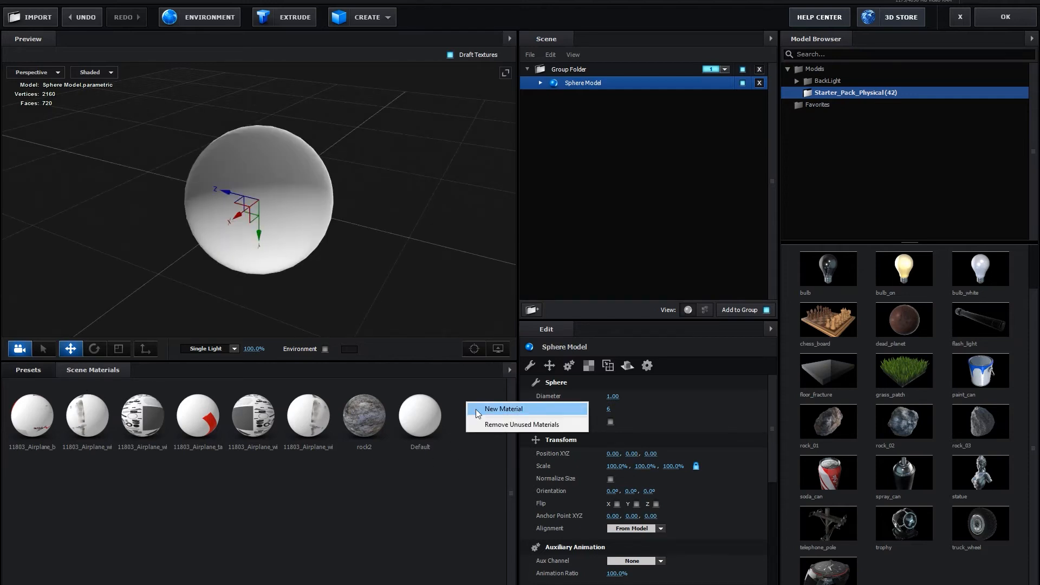
pyautogui.click(485, 425)
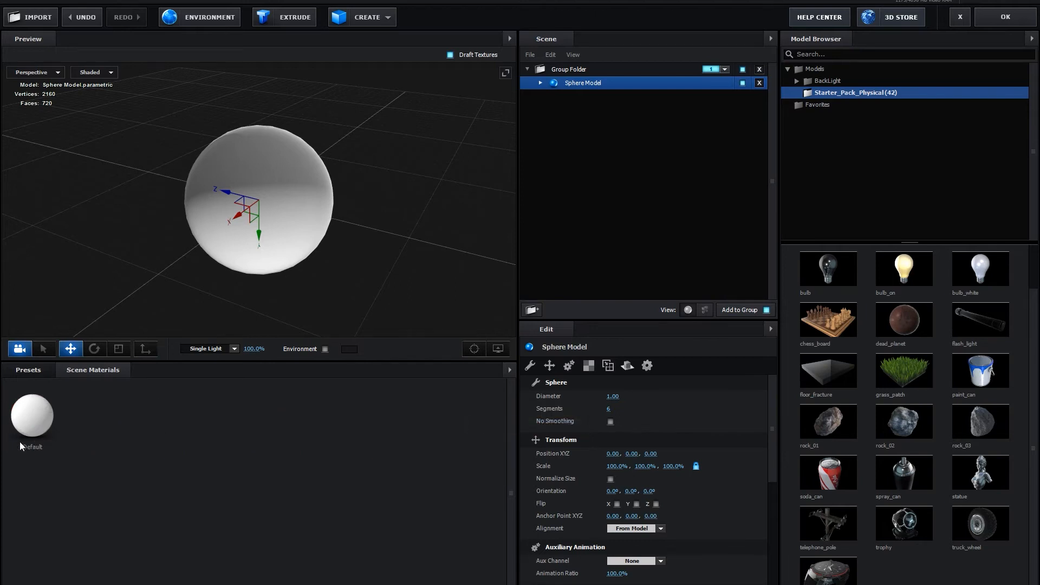
# Apply the clean_metal_foil preset from the Pro_Shaders_2 Metal materials to the sphere
pyautogui.click(29, 370)
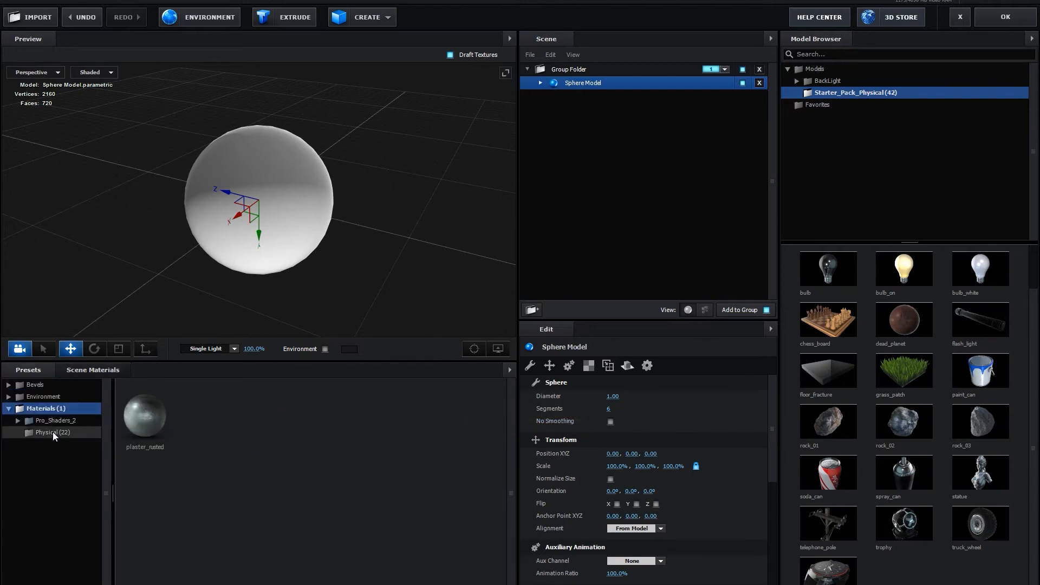
pyautogui.doubleClick(54, 424)
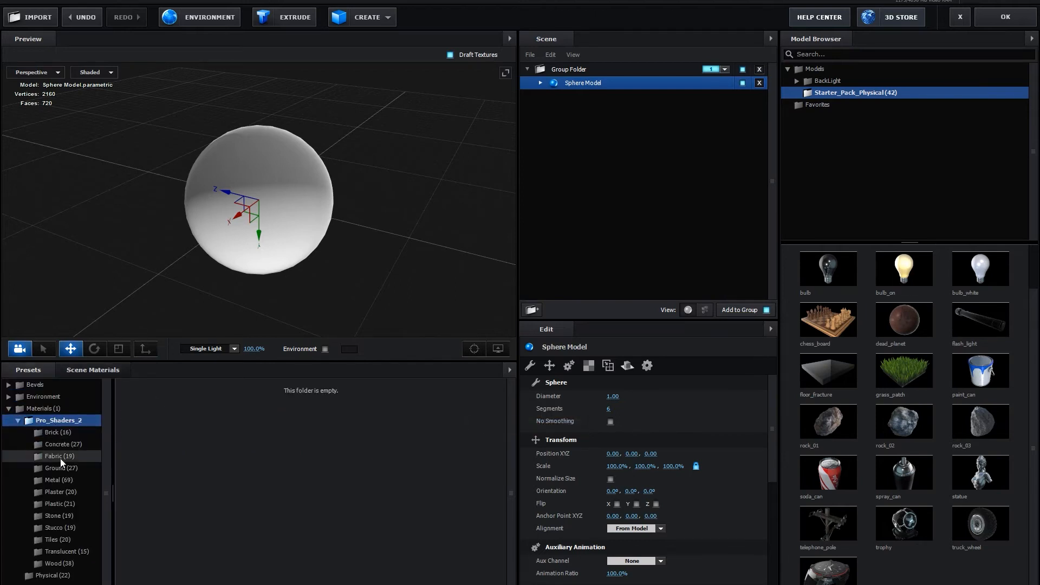
pyautogui.click(53, 483)
pyautogui.moveTo(194, 488); pyautogui.dragTo(262, 223)
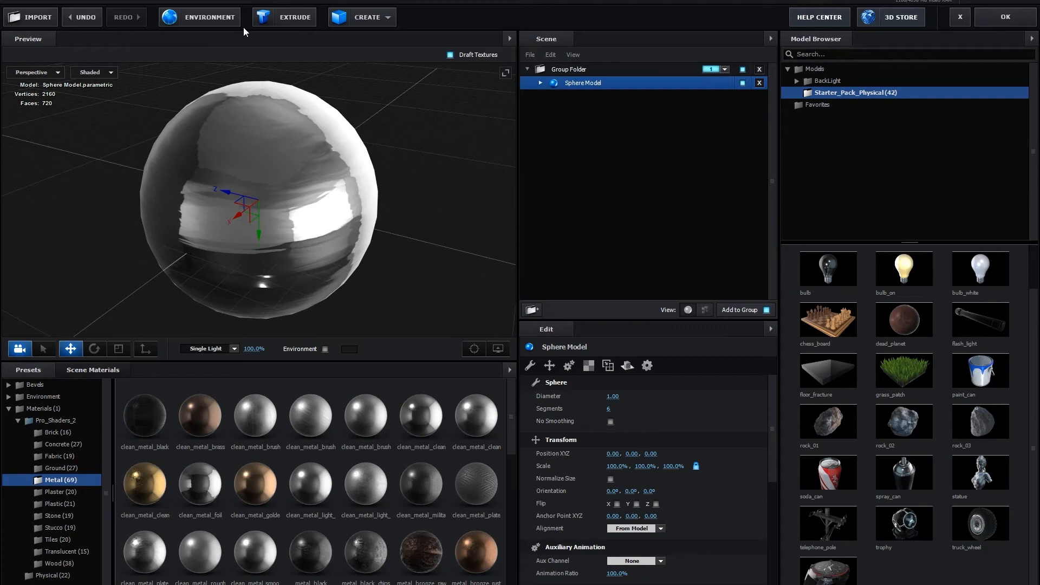
# Replace the environment map with the Basic_2K_01 image and apply it to the scene
pyautogui.click(195, 18)
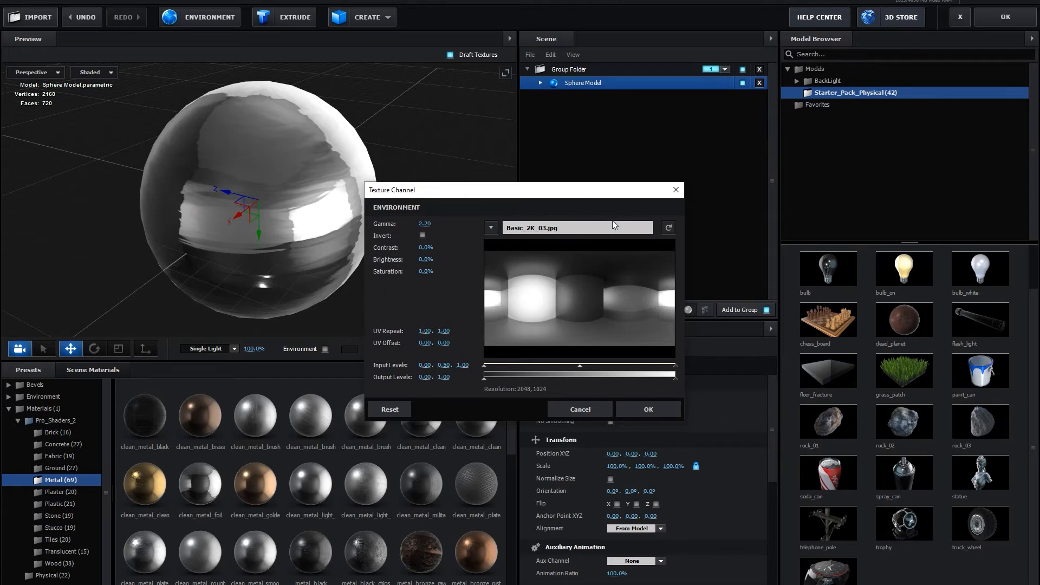
pyautogui.click(549, 228)
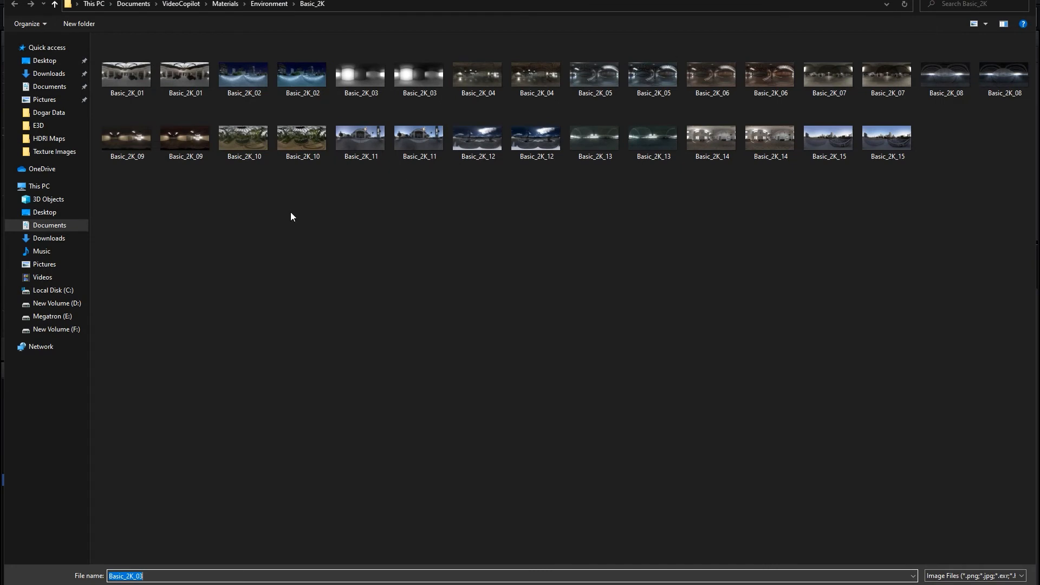
pyautogui.click(187, 74)
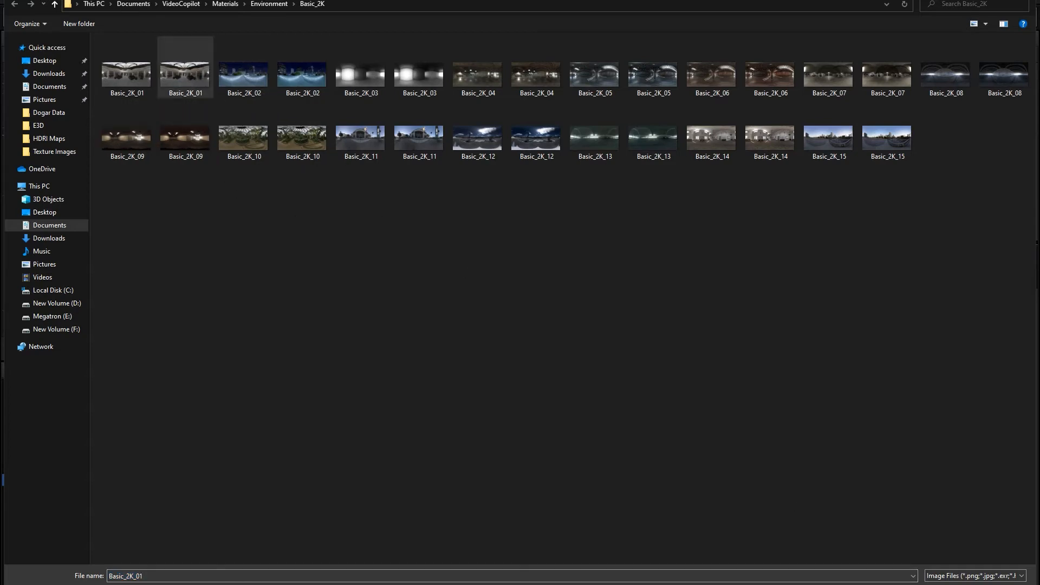
pyautogui.press('Return')
pyautogui.click(639, 407)
pyautogui.moveTo(230, 239); pyautogui.dragTo(298, 54)
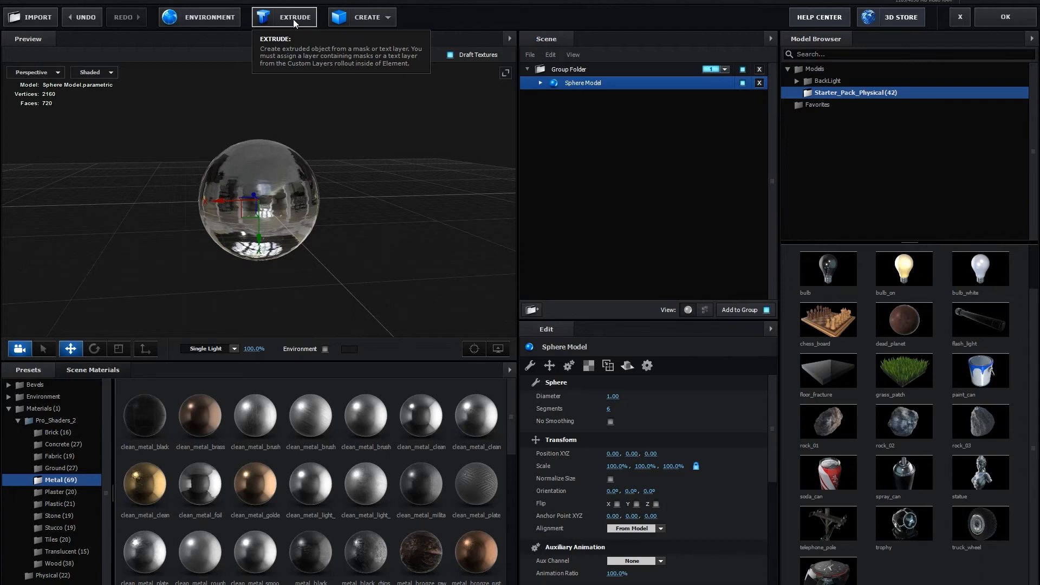
# Inspect the sphere's reflections up close with Draft Textures off, and turn Draft Textures back on
pyautogui.click(379, 22)
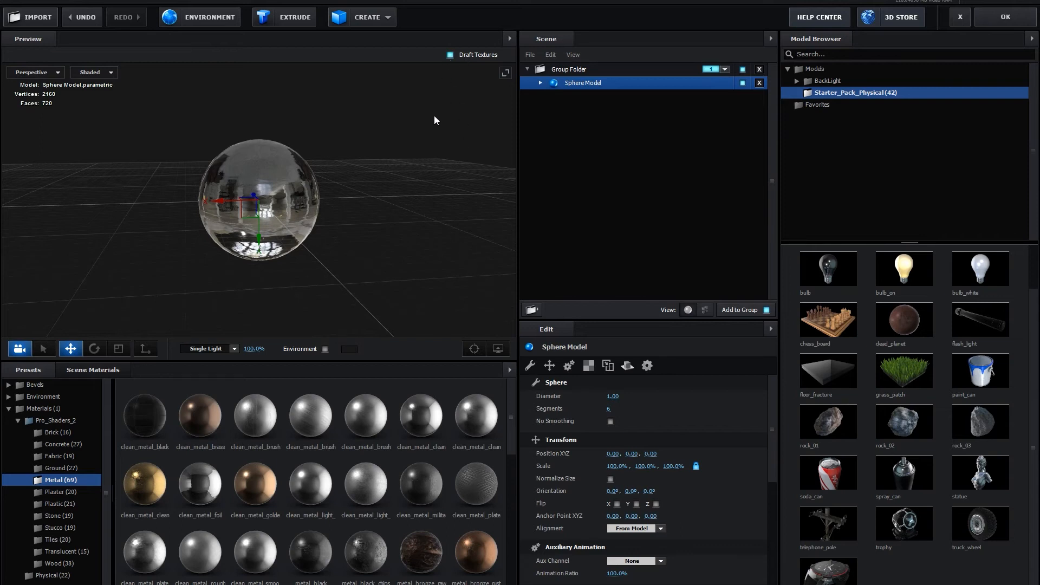
pyautogui.scroll(5, 316, 165)
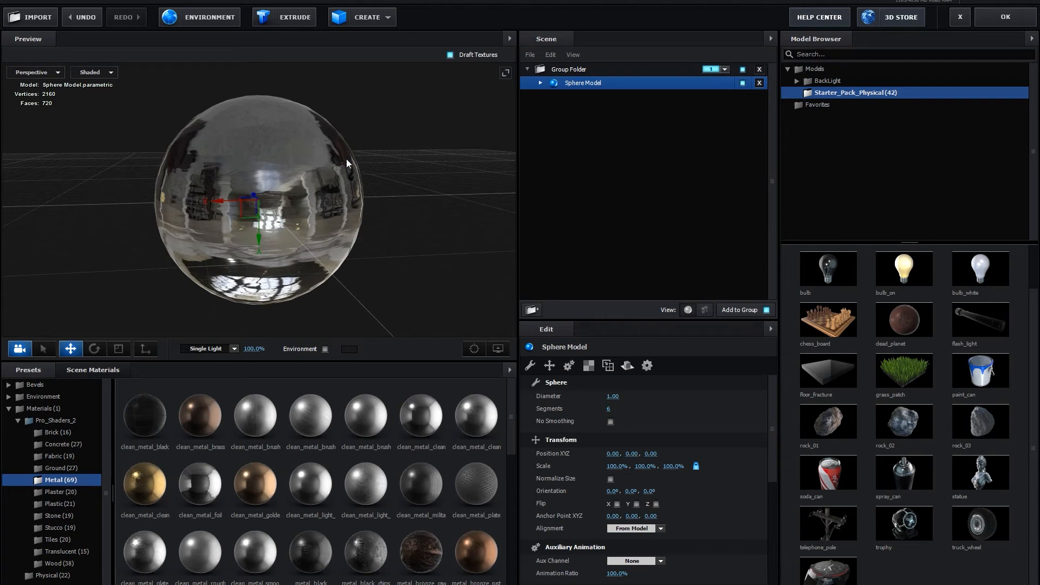
pyautogui.click(450, 54)
pyautogui.scroll(3, 346, 171)
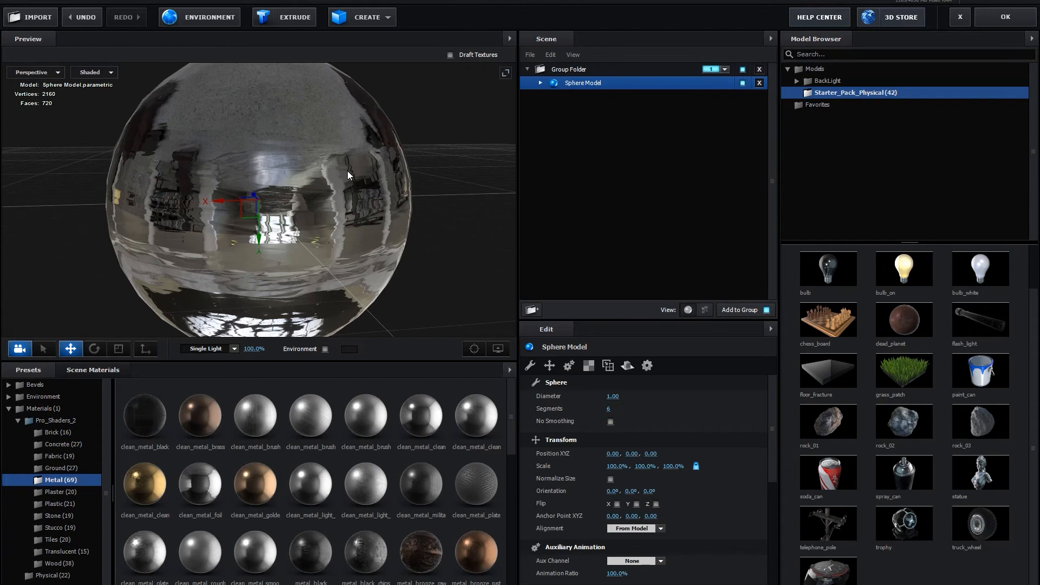
pyautogui.scroll(2, 347, 170)
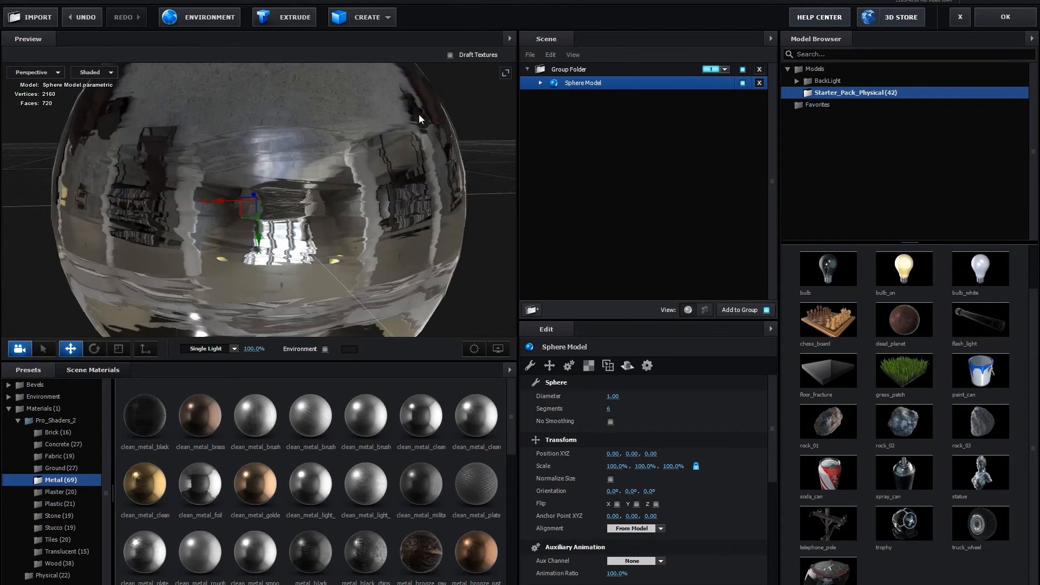
pyautogui.click(451, 55)
pyautogui.scroll(-5, 449, 178)
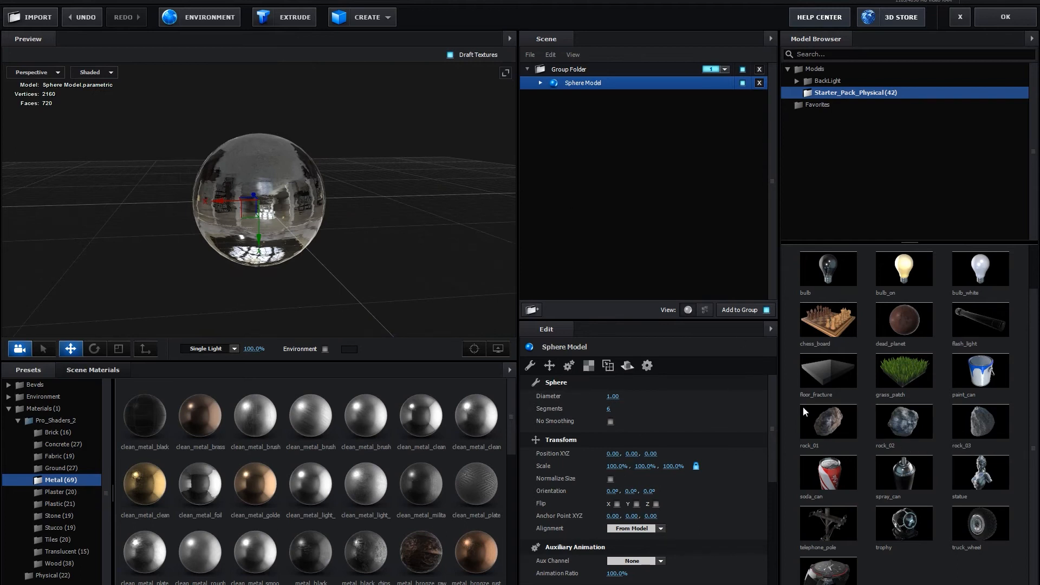
# Add rock_01 beside the sphere at about 0.93 on X, and check its surface with Draft Textures off and back on
pyautogui.doubleClick(837, 430)
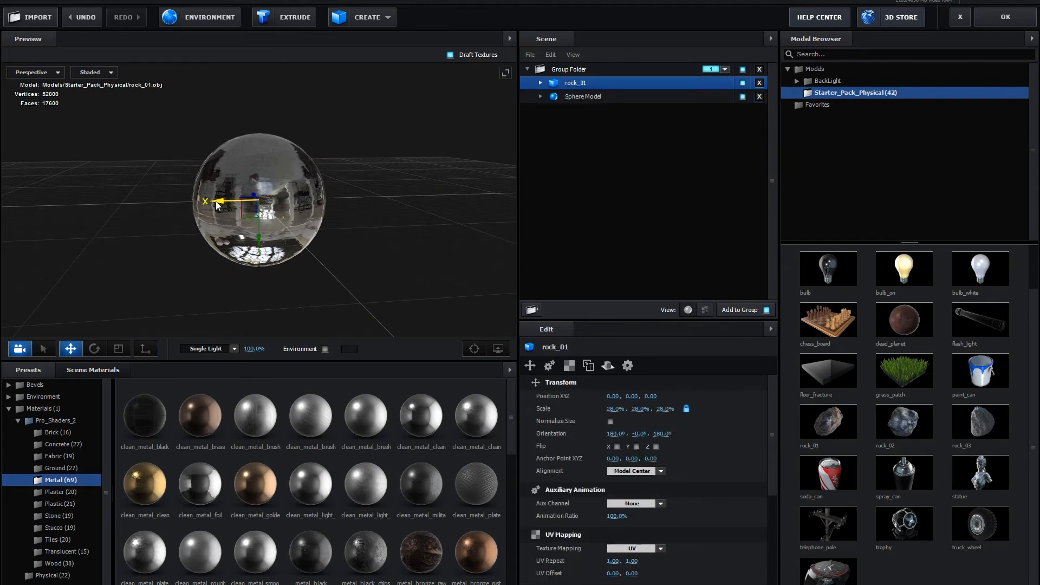
pyautogui.click(450, 57)
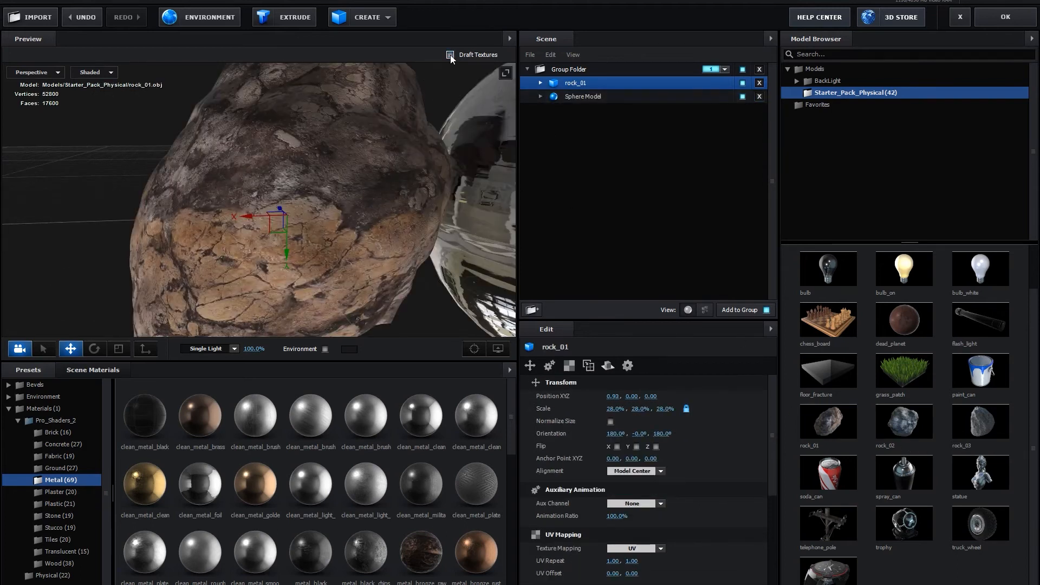
pyautogui.click(450, 57)
pyautogui.scroll(-5, 389, 225)
pyautogui.scroll(-3, 389, 224)
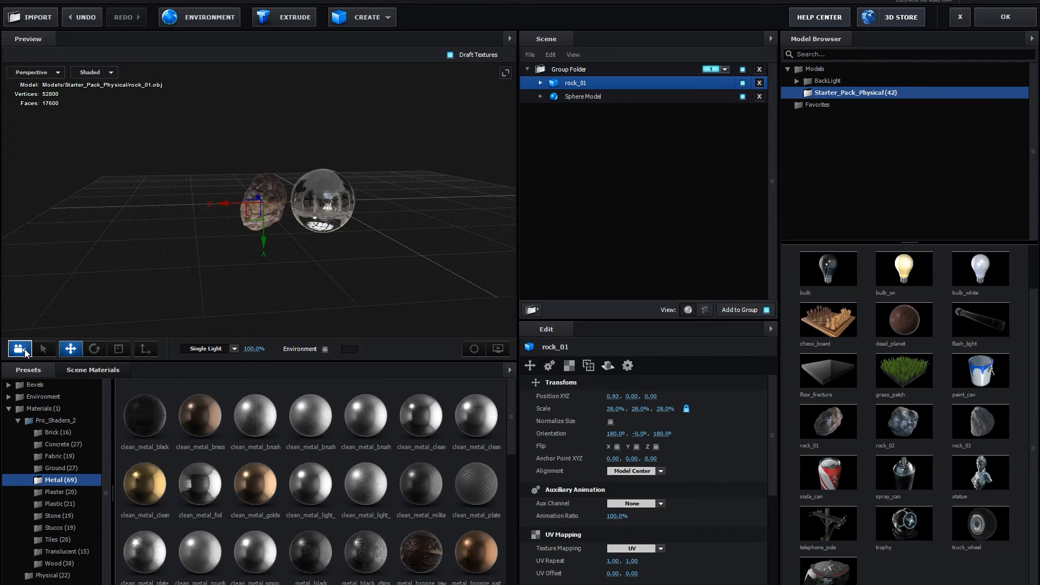
# Move rock_01 away from the sphere to about X 1.04 and Z -0.96, and rotate it about Z to about 182.6°
pyautogui.moveTo(173, 257); pyautogui.dragTo(229, 295)
pyautogui.click(54, 350)
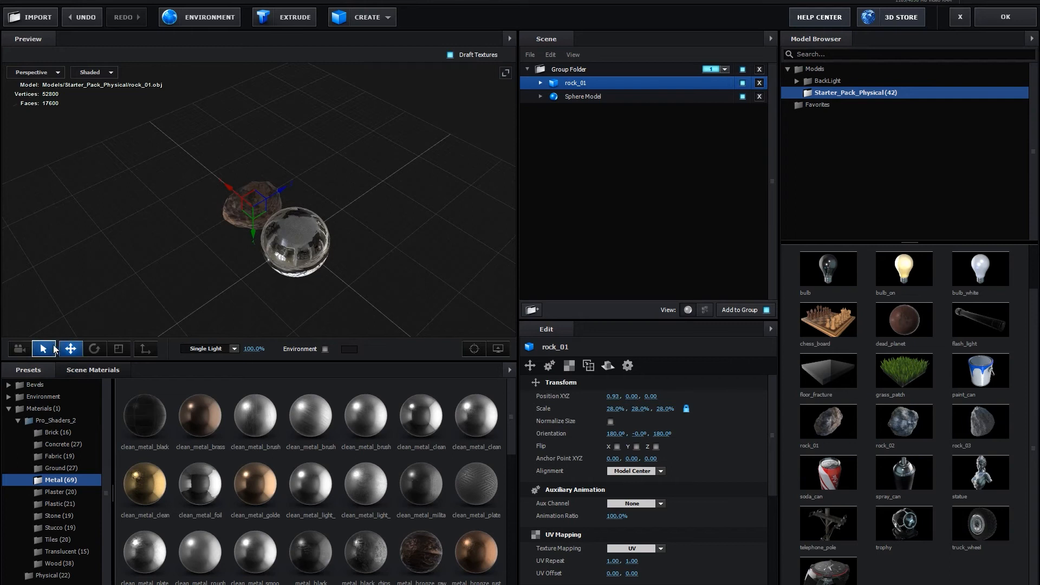
pyautogui.click(19, 349)
pyautogui.click(76, 354)
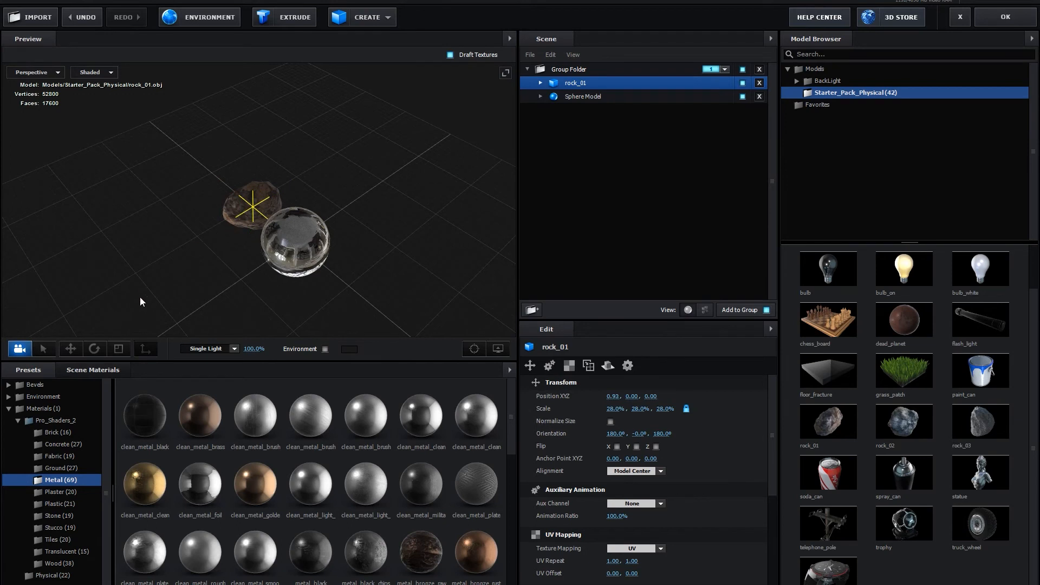
pyautogui.click(70, 348)
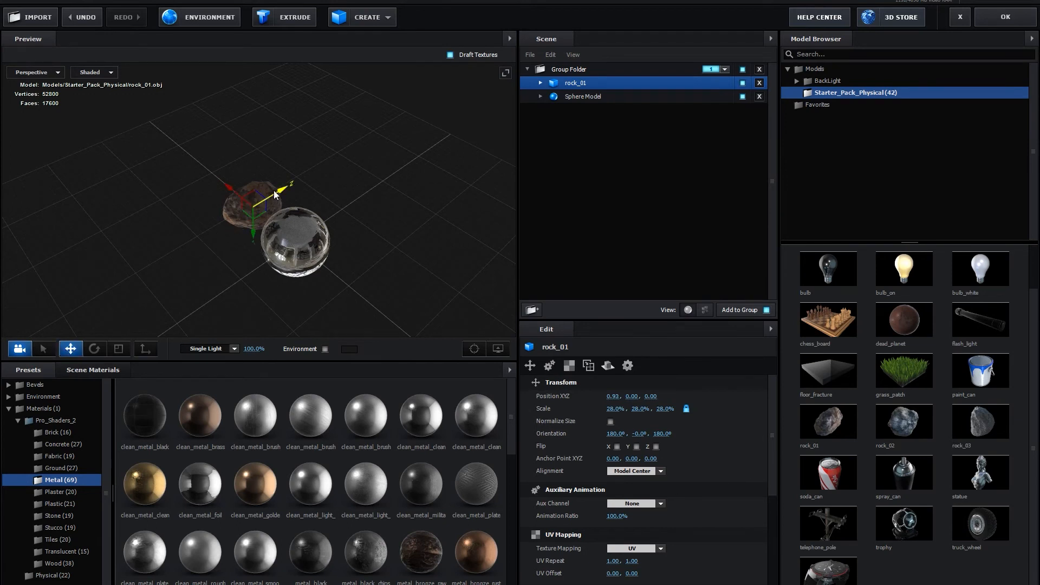
pyautogui.moveTo(298, 177); pyautogui.dragTo(175, 212)
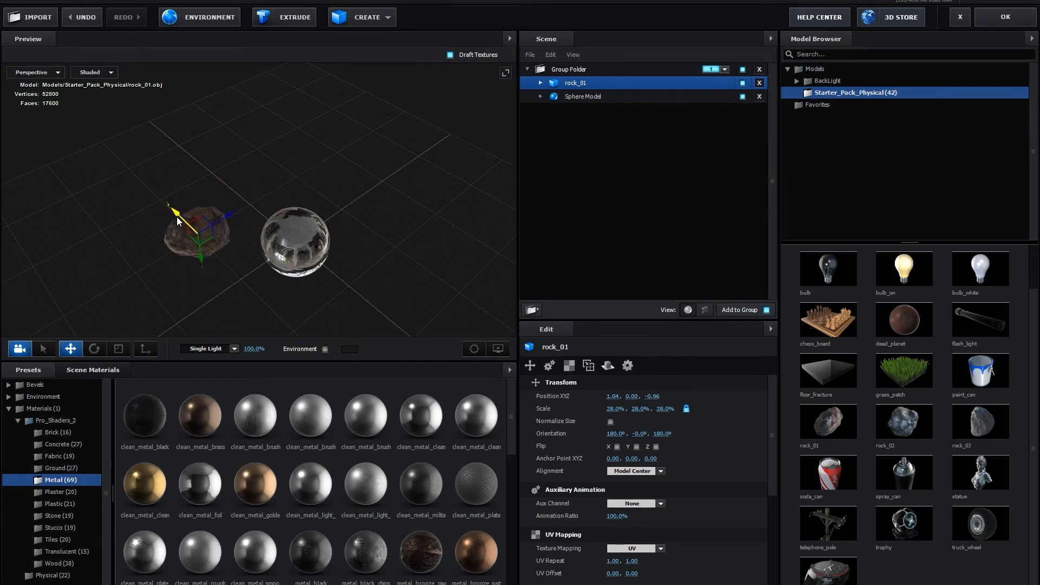
pyautogui.click(94, 352)
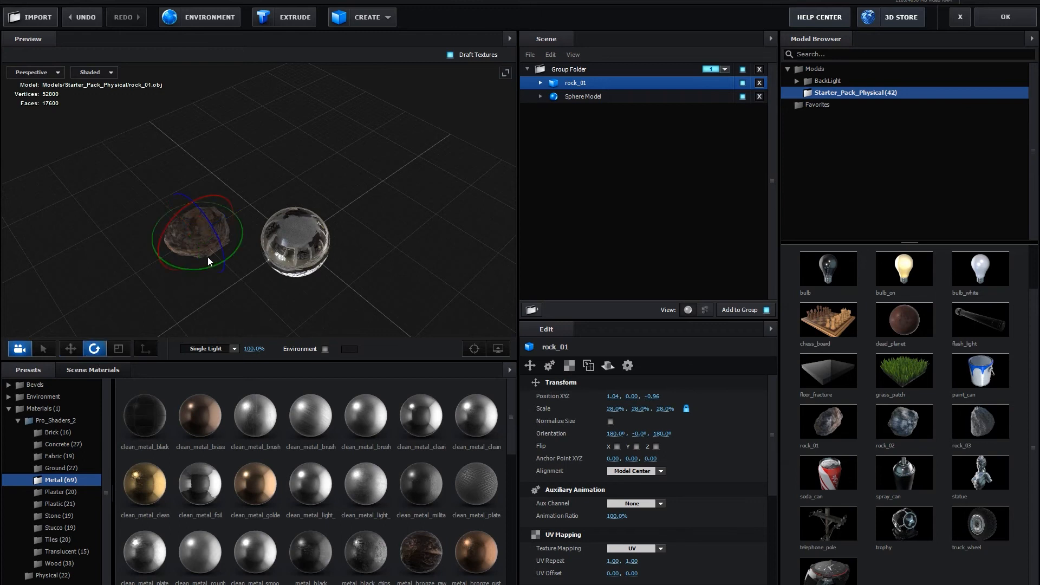
pyautogui.moveTo(221, 247); pyautogui.dragTo(206, 227)
# Try stretching the sphere axis by axis to a scale of about 185.8%, 149.6% and 118.5%
pyautogui.click(120, 350)
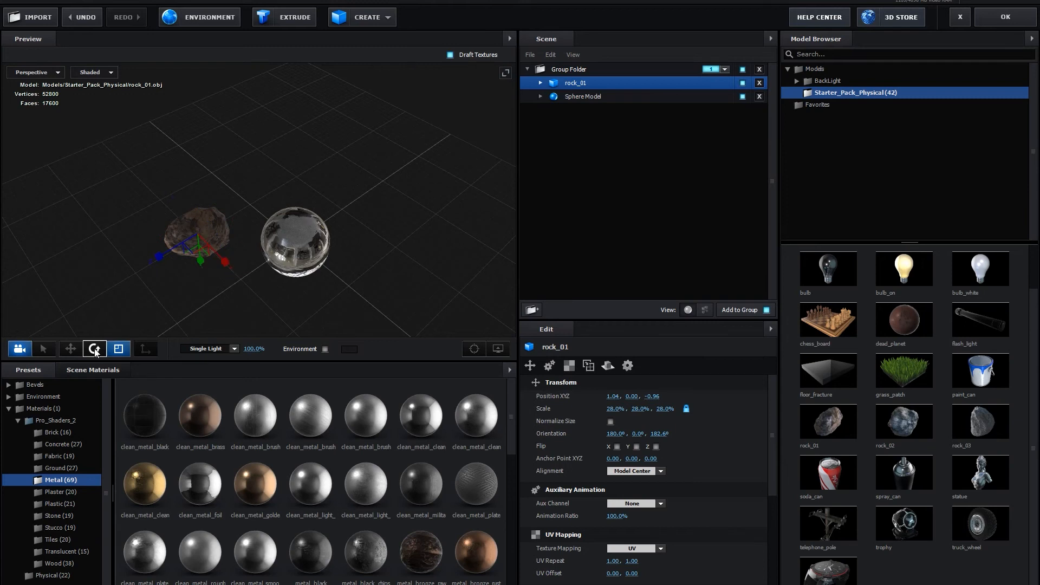
pyautogui.click(580, 98)
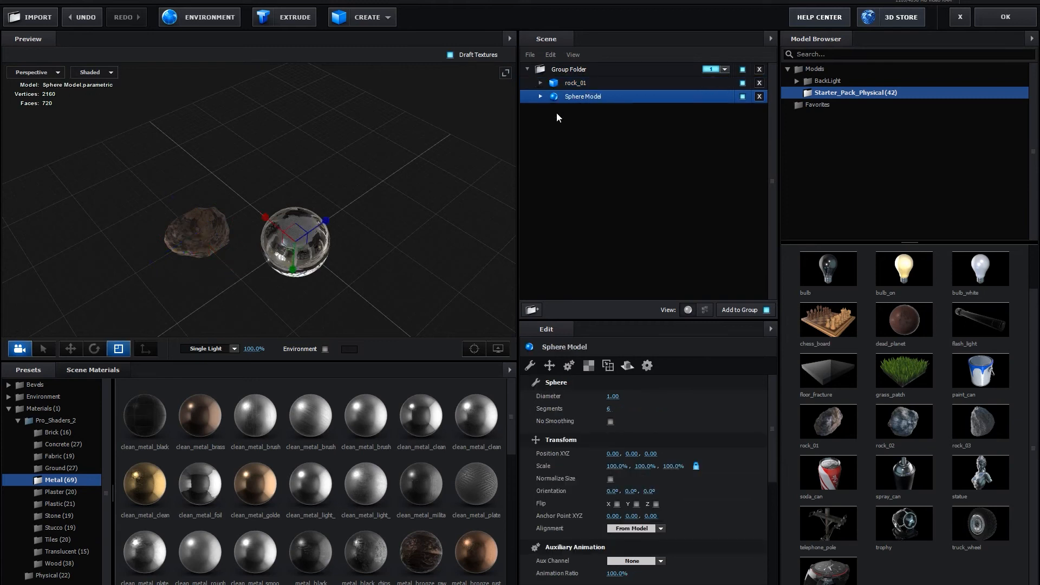
pyautogui.scroll(2, 326, 245)
pyautogui.moveTo(334, 230)
pyautogui.mouseDown()
pyautogui.moveTo(393, 178)
pyautogui.moveTo(340, 226)
pyautogui.mouseUp()
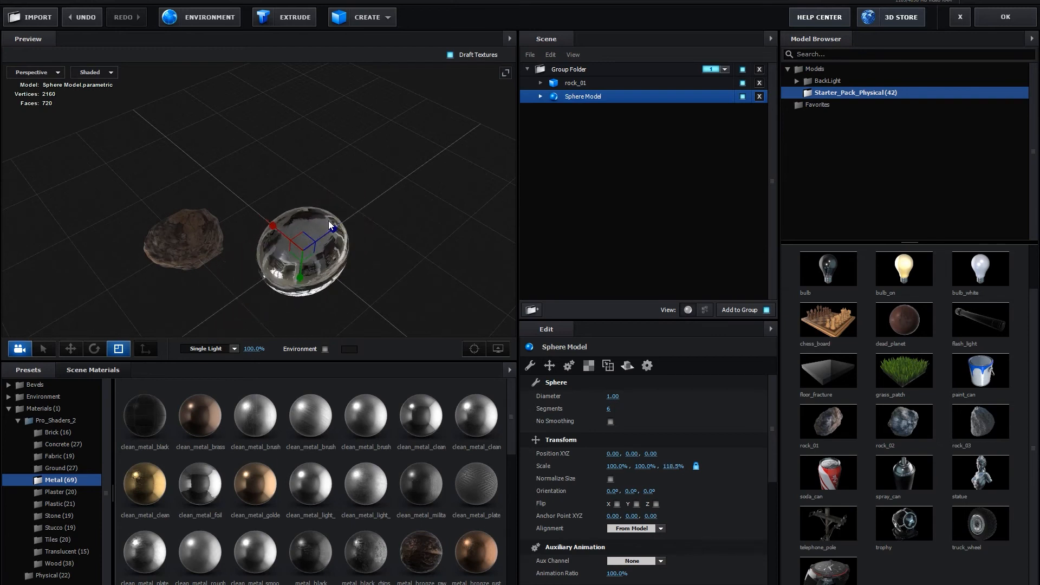
pyautogui.moveTo(272, 226); pyautogui.dragTo(252, 215)
pyautogui.moveTo(299, 277)
pyautogui.mouseDown()
pyautogui.moveTo(301, 304)
pyautogui.moveTo(300, 291)
pyautogui.mouseUp()
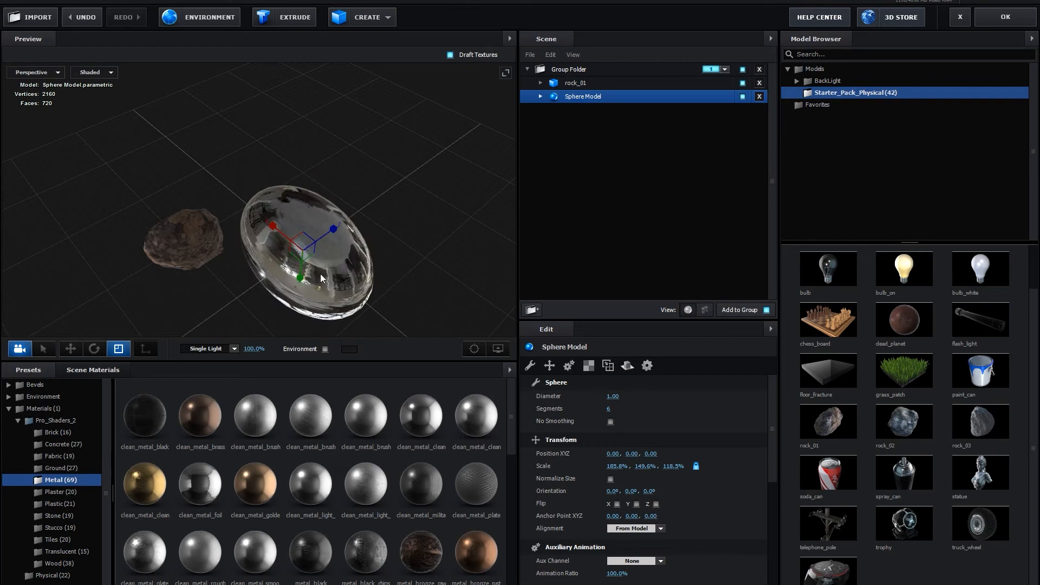
# Undo the sphere's three single-axis scale changes
pyautogui.hotkey('ctrl', 'z')
pyautogui.hotkey('ctrl', 'z')
pyautogui.hotkey('ctrl', 'z')
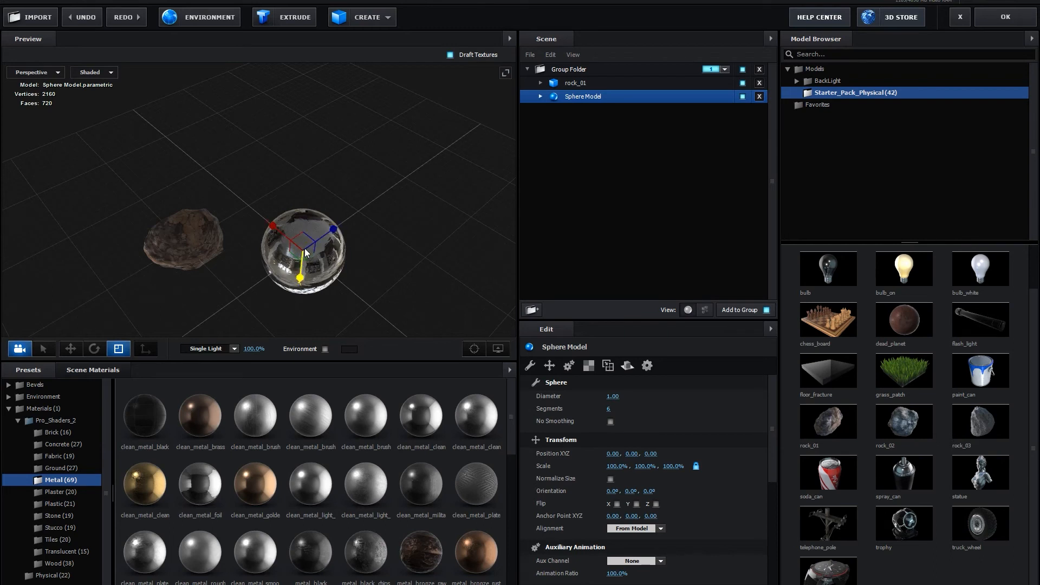
# Scale the sphere uniformly on all axes to about 134.9%
pyautogui.moveTo(308, 248)
pyautogui.mouseDown()
pyautogui.moveTo(388, 181)
pyautogui.moveTo(335, 240)
pyautogui.moveTo(383, 205)
pyautogui.moveTo(280, 285)
pyautogui.moveTo(323, 252)
pyautogui.mouseUp()
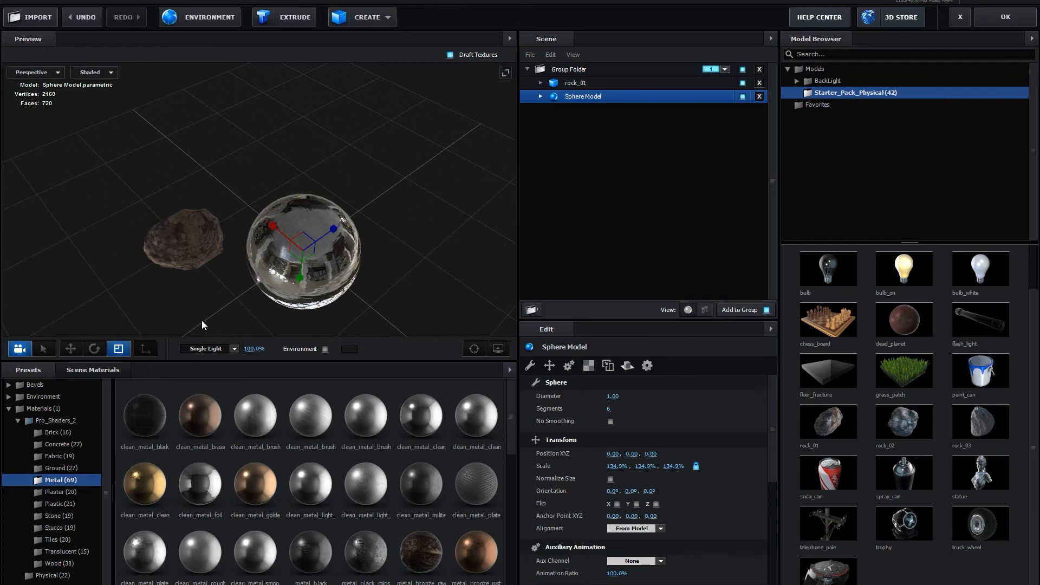
pyautogui.hotkey('ctrl', 'z')
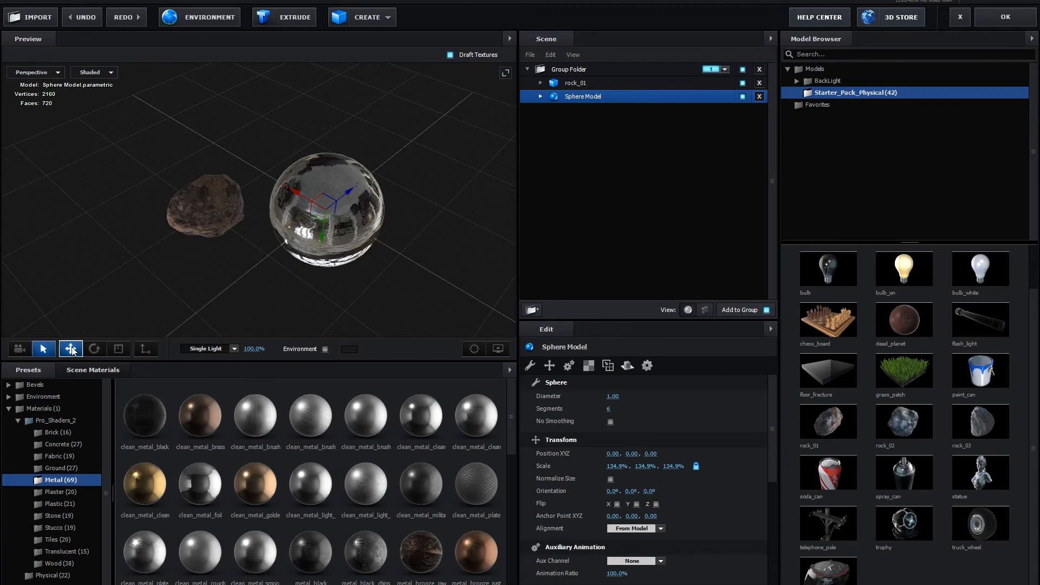
# Shift the sphere's anchor point along Z to about 0.10 in anchor point mode, and leave that mode
pyautogui.click(145, 349)
pyautogui.moveTo(357, 188); pyautogui.dragTo(359, 233)
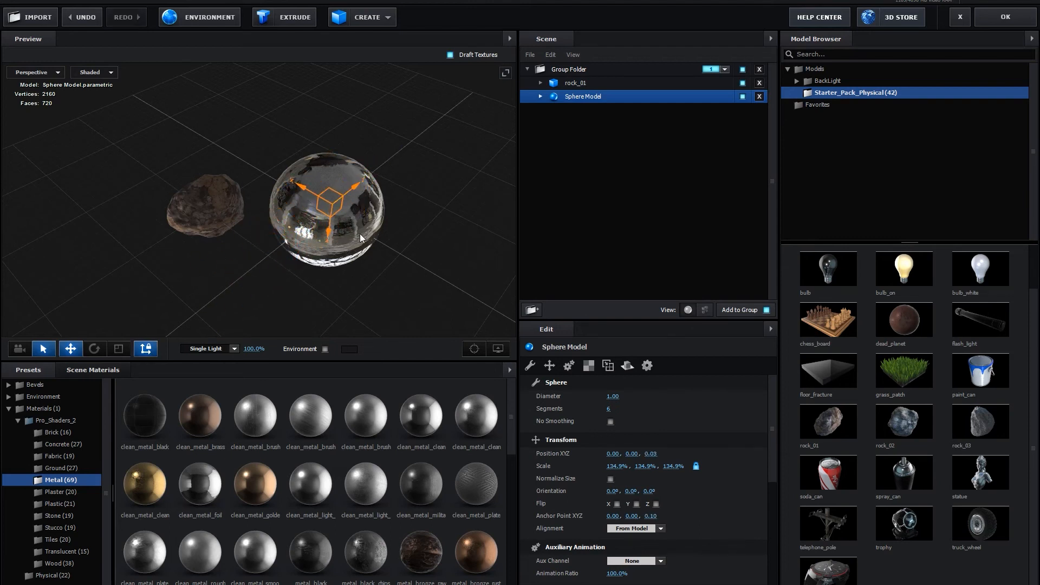
pyautogui.click(148, 353)
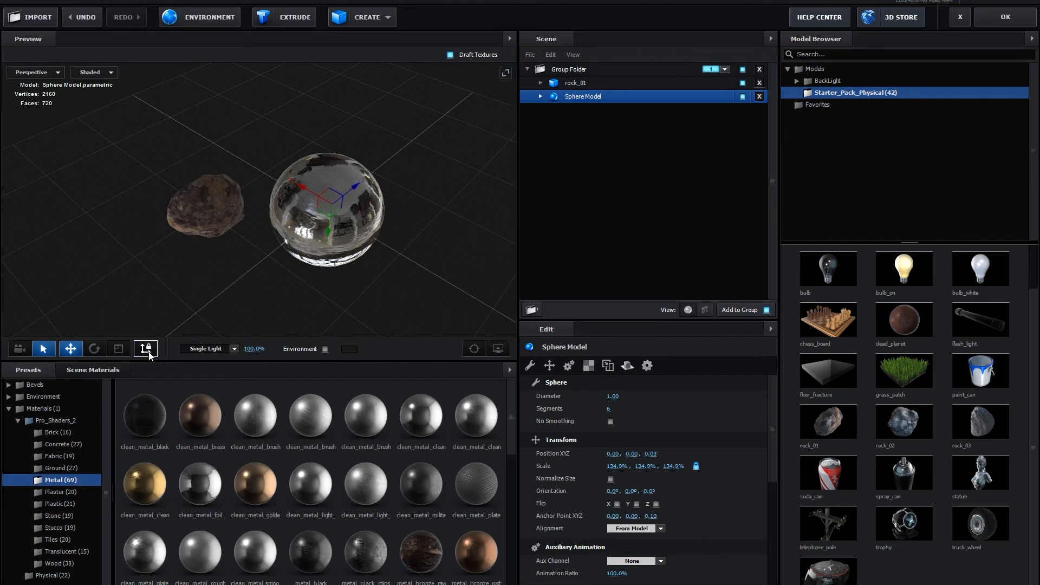
# Set the preview lighting to Cinema and view the sphere and rock under it from other angles
pyautogui.click(234, 349)
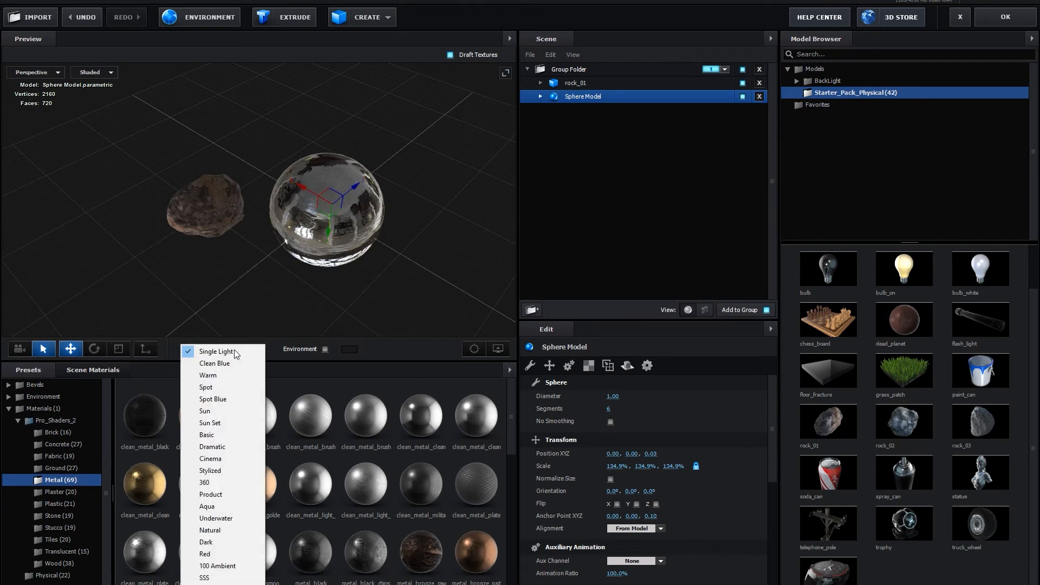
pyautogui.click(222, 458)
pyautogui.scroll(3, 265, 273)
pyautogui.moveTo(265, 273); pyautogui.dragTo(324, 230)
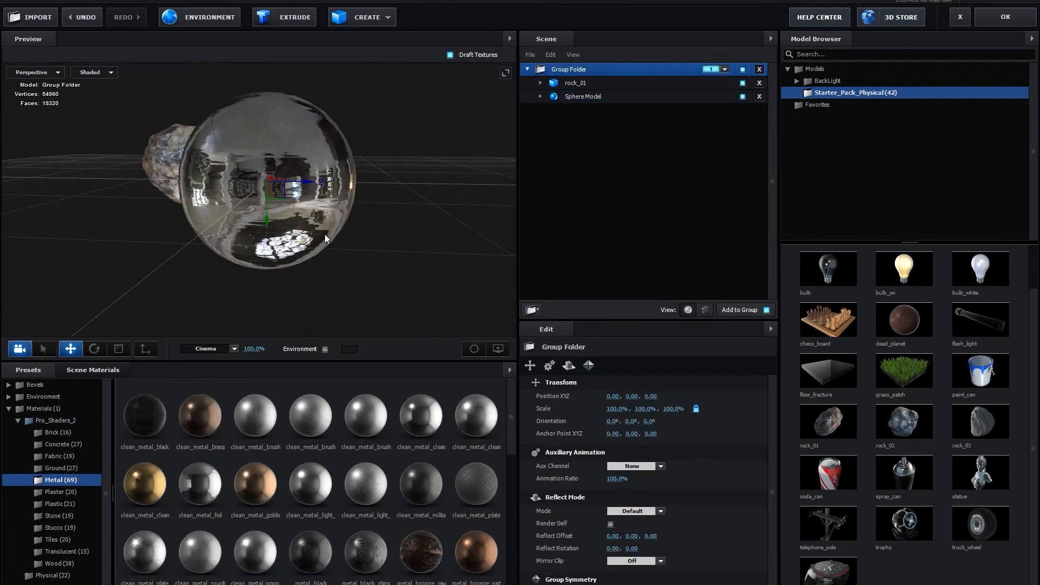
pyautogui.moveTo(317, 245); pyautogui.dragTo(219, 326)
# Try the Spot preview lighting, settle on Sun Set instead, and raise its brightness to 330%
pyautogui.click(209, 347)
pyautogui.click(207, 386)
pyautogui.click(216, 348)
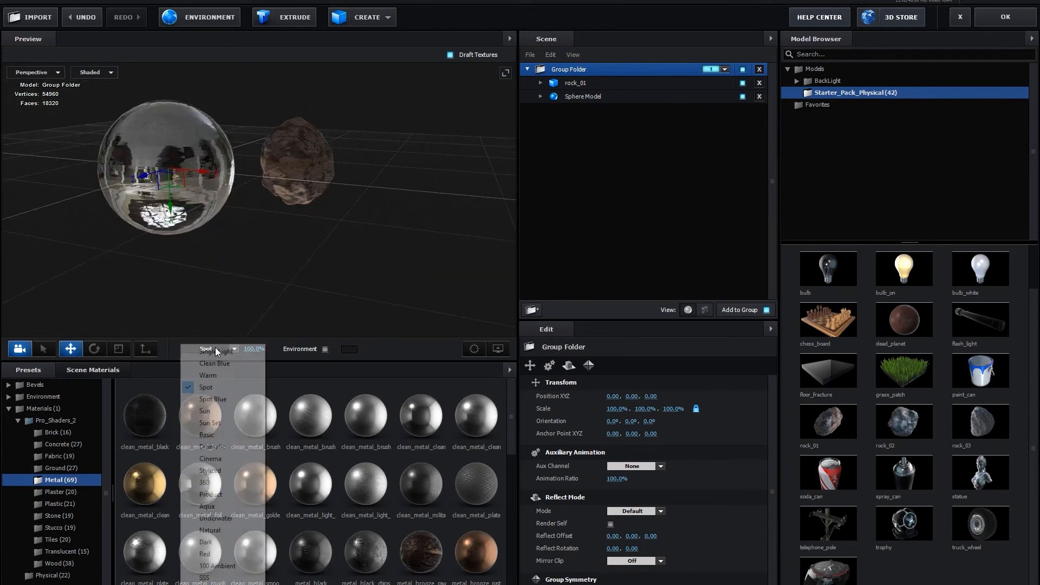
pyautogui.click(214, 423)
pyautogui.moveTo(250, 349); pyautogui.dragTo(310, 361)
pyautogui.scroll(4, 259, 164)
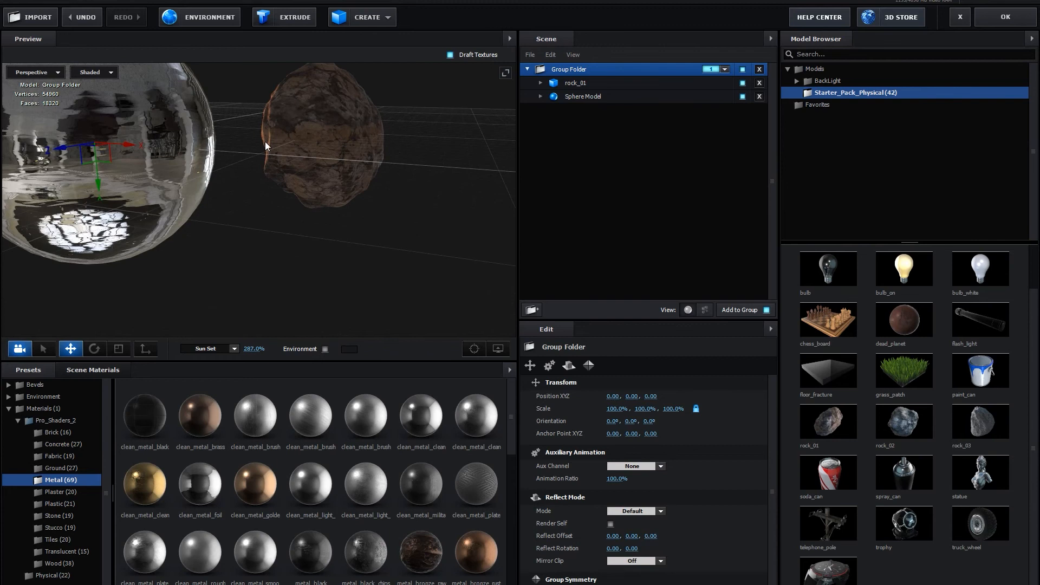
pyautogui.moveTo(252, 349); pyautogui.dragTo(327, 354)
# Show the environment as the preview background, view the models against it from another angle, and hide it again
pyautogui.click(324, 349)
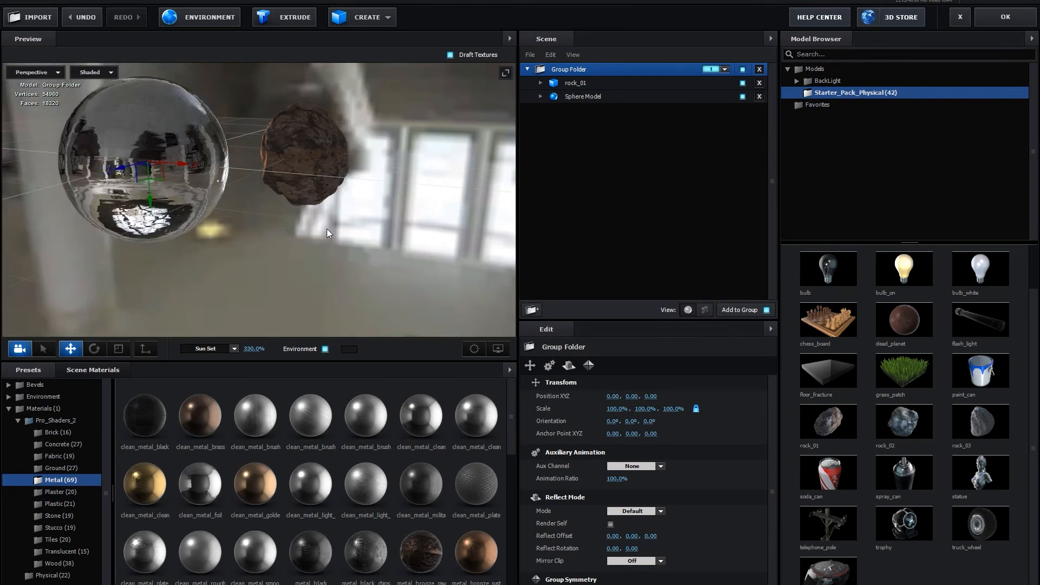
pyautogui.scroll(-5, 327, 229)
pyautogui.moveTo(217, 243); pyautogui.dragTo(347, 292)
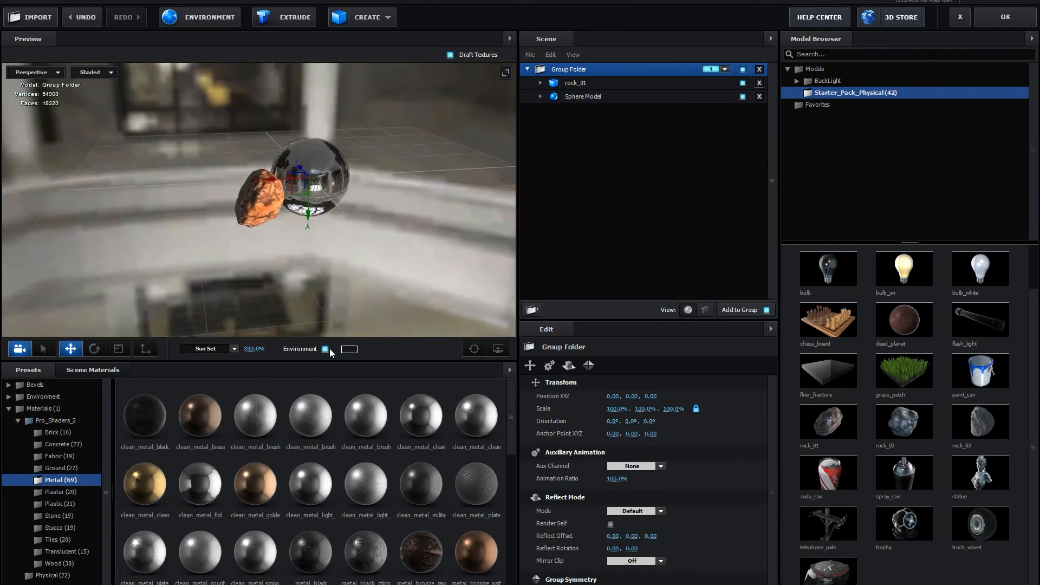
pyautogui.click(325, 349)
# Set the preview background color to the dark gray 191919
pyautogui.click(348, 349)
pyautogui.moveTo(274, 348)
pyautogui.mouseDown()
pyautogui.moveTo(386, 301)
pyautogui.moveTo(341, 418)
pyautogui.moveTo(264, 400)
pyautogui.moveTo(255, 425)
pyautogui.mouseUp()
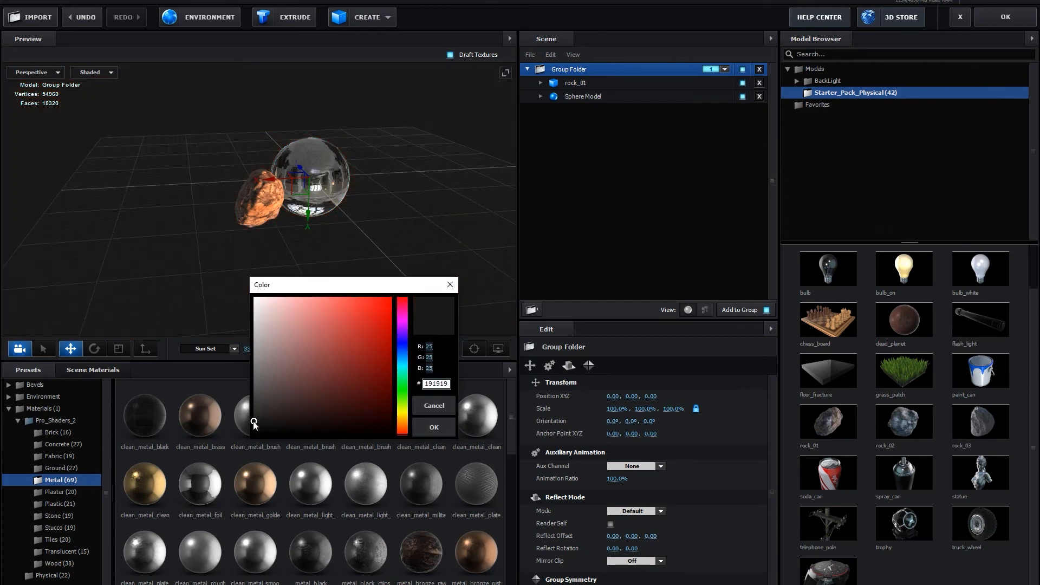
pyautogui.click(441, 422)
# Move the sphere far from the rock along X, to about -5.21, and center the preview on it
pyautogui.click(474, 349)
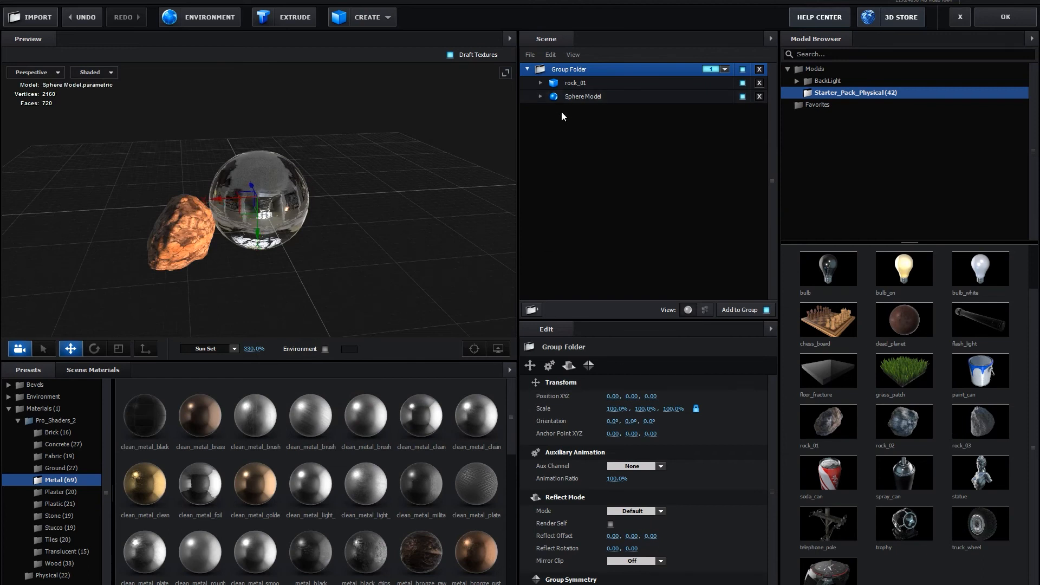
pyautogui.moveTo(211, 199); pyautogui.dragTo(533, 197)
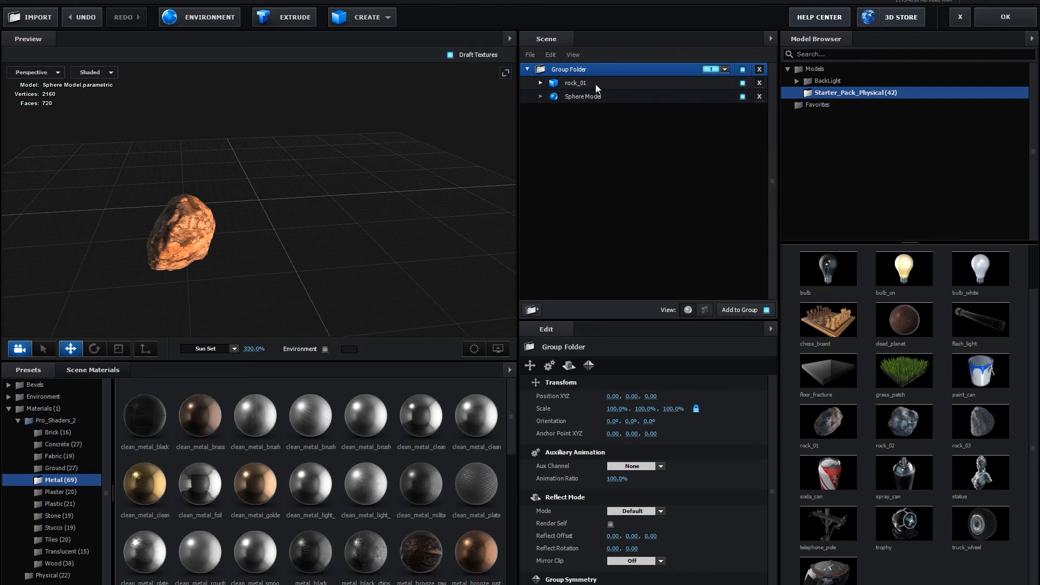
pyautogui.click(579, 99)
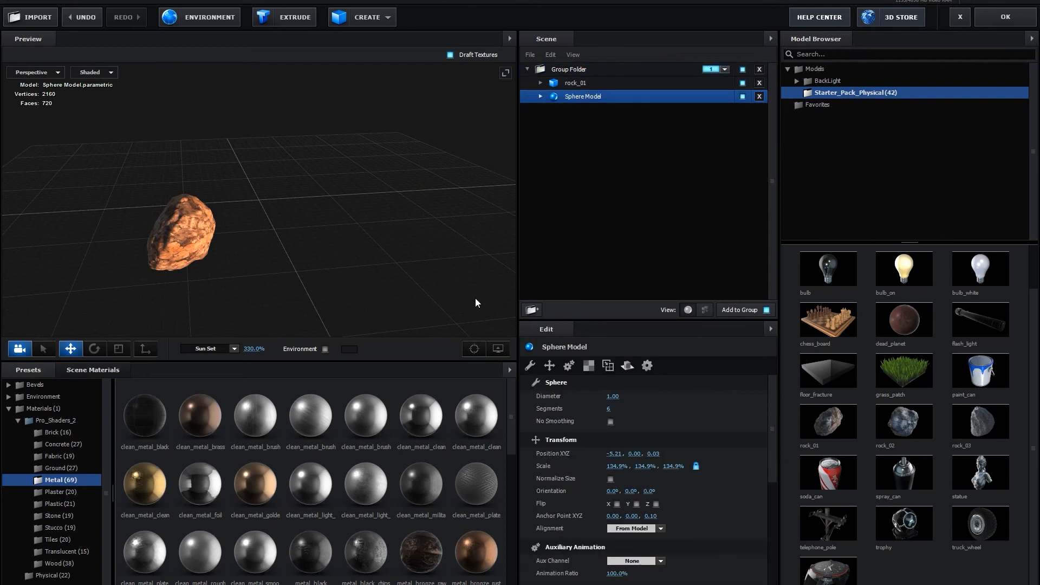
pyautogui.click(475, 349)
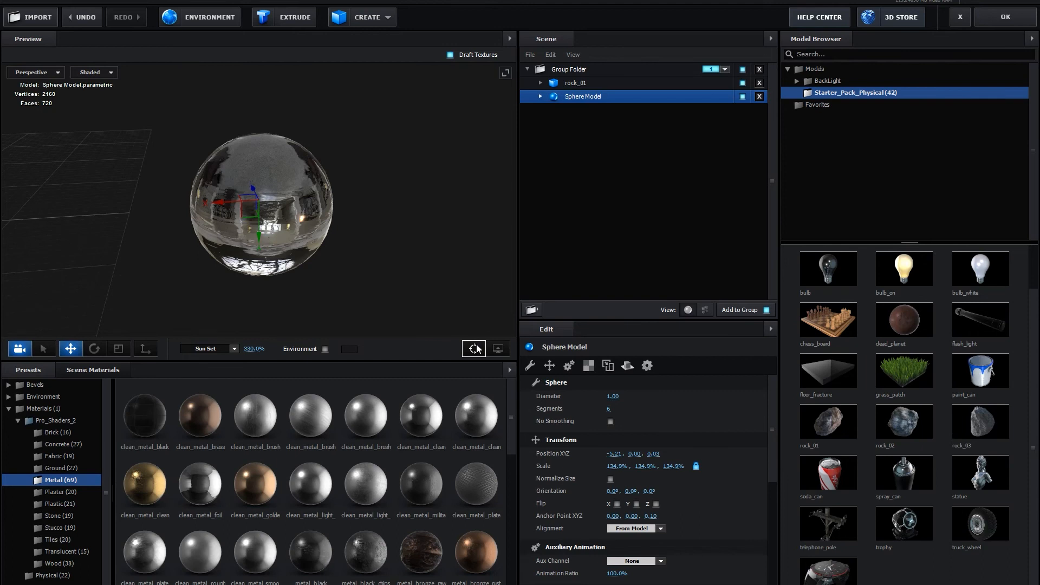
# Open the preview's view options and move the sphere back beside the rock, to about -0.74 on X
pyautogui.click(496, 351)
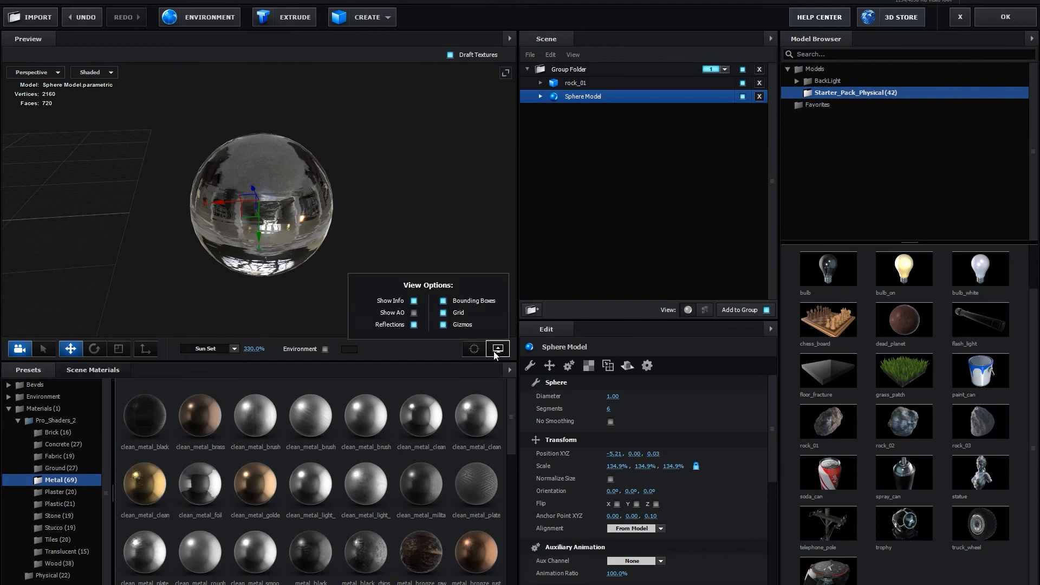
pyautogui.scroll(-5, 317, 231)
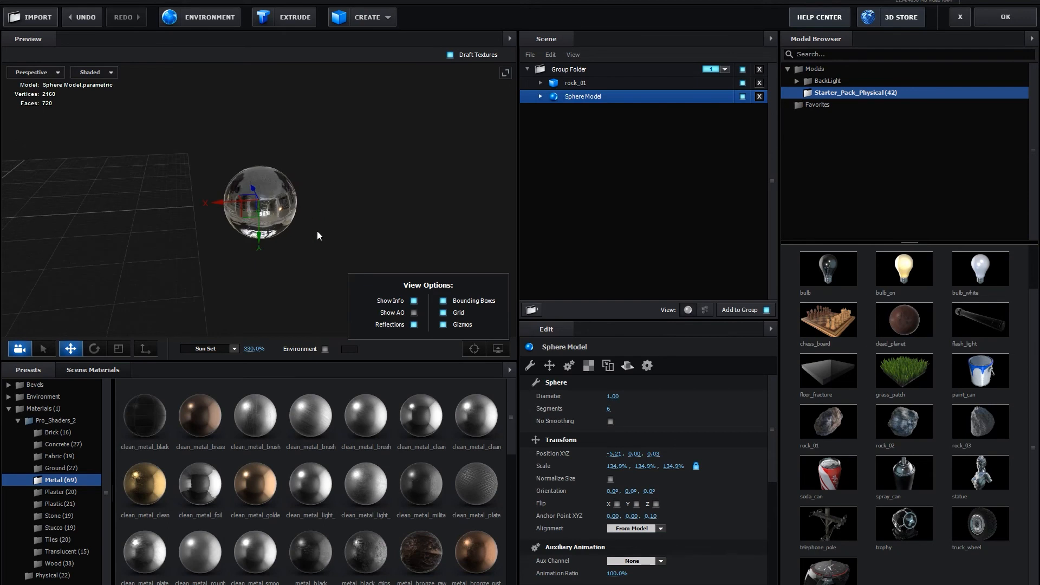
pyautogui.moveTo(226, 204); pyautogui.dragTo(92, 252)
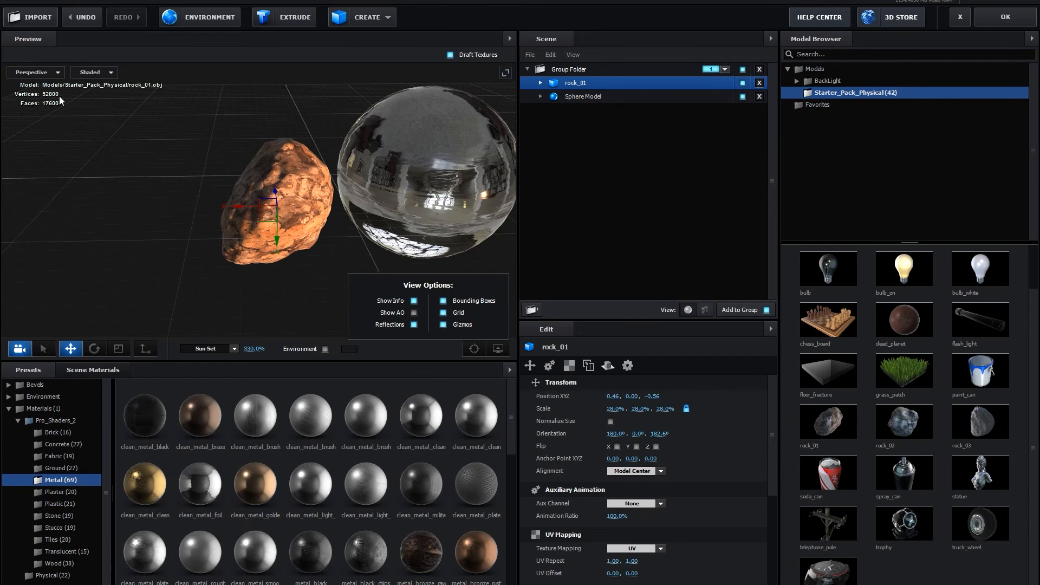
# Toggle the model info display off and on, and enable ambient occlusion in the preview
pyautogui.click(415, 301)
pyautogui.click(414, 301)
pyautogui.click(415, 314)
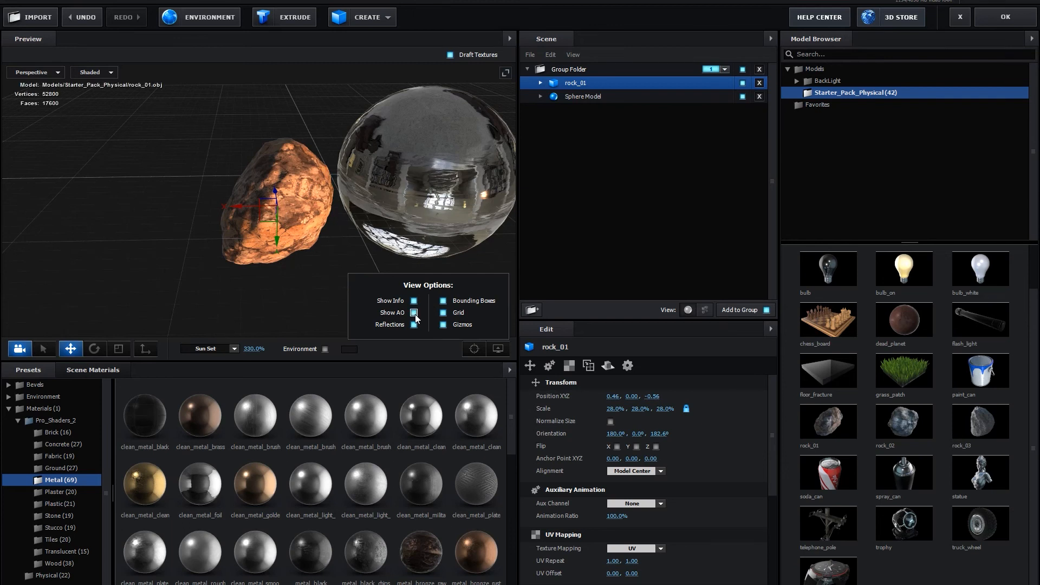
# Move the rock closer to the sphere along X, to about 0.34, and view both models up close
pyautogui.moveTo(230, 206); pyautogui.dragTo(245, 207)
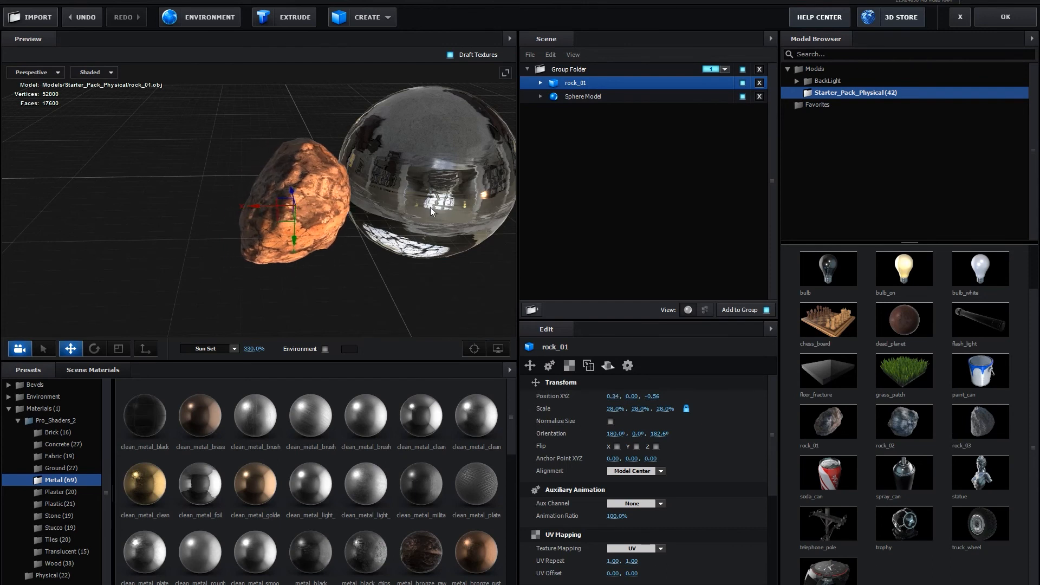
pyautogui.scroll(2, 394, 194)
pyautogui.moveTo(379, 196); pyautogui.dragTo(289, 308)
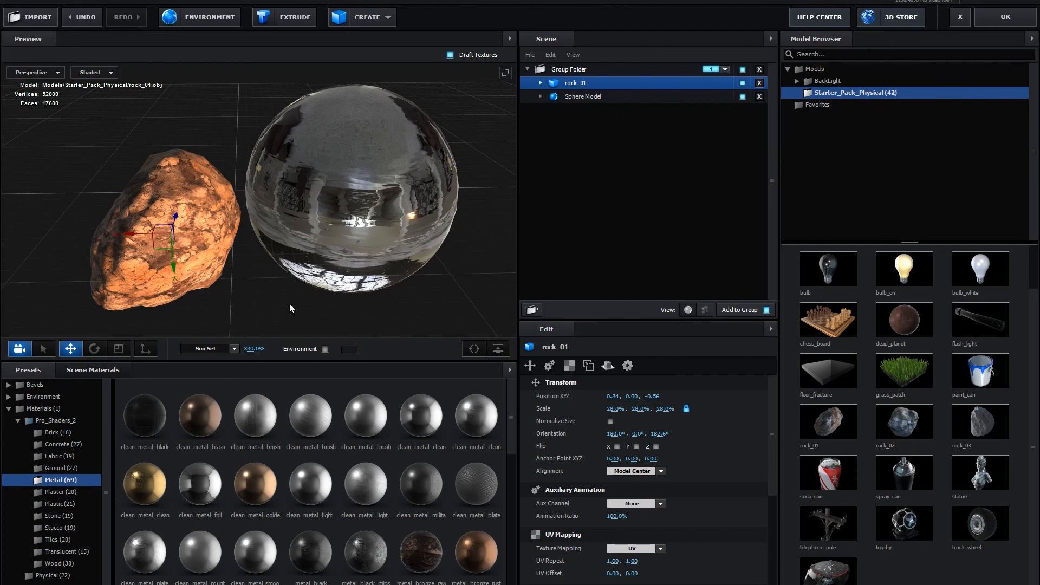
# Toggle the ambient occlusion, grid and gizmo displays off and back on in the preview
pyautogui.click(498, 349)
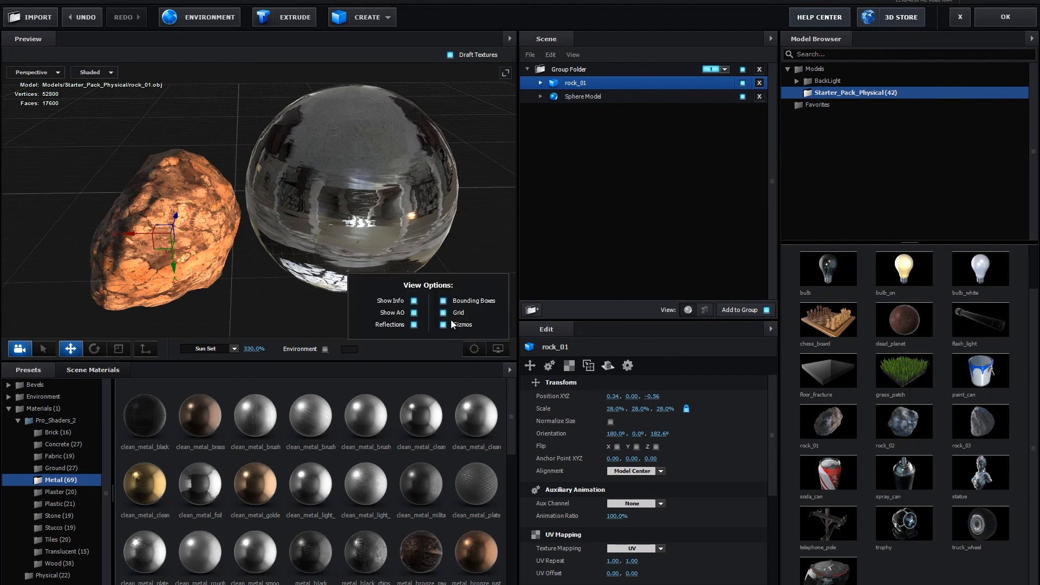
pyautogui.click(414, 313)
pyautogui.click(414, 313)
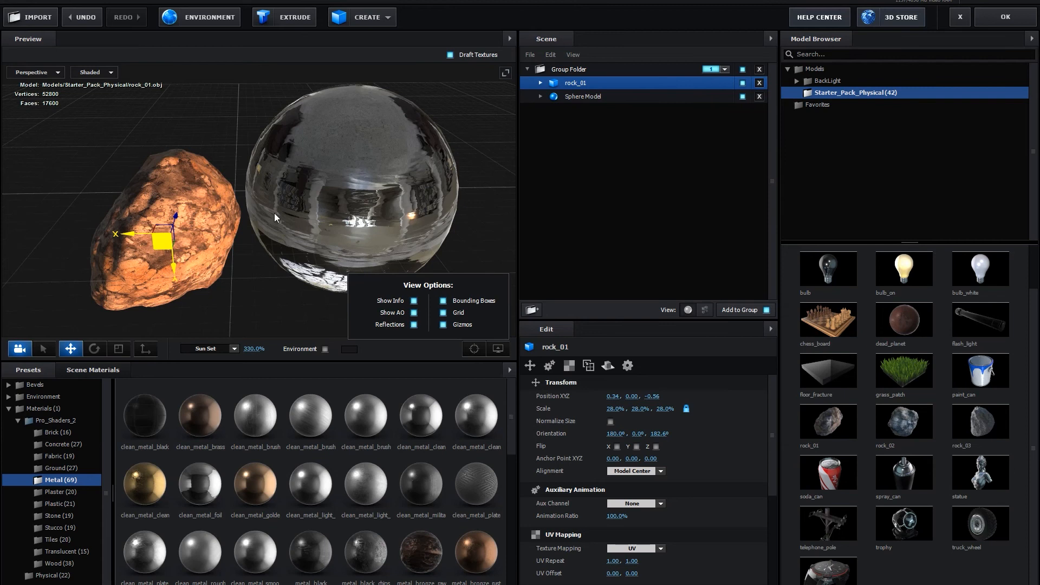
pyautogui.click(444, 313)
pyautogui.click(443, 313)
pyautogui.click(444, 325)
pyautogui.click(445, 326)
# Set the sphere's reflect mode to Mirror Surface, with its second reflect rotation value at 91.50 and X reflect offset at 0.65
pyautogui.click(596, 96)
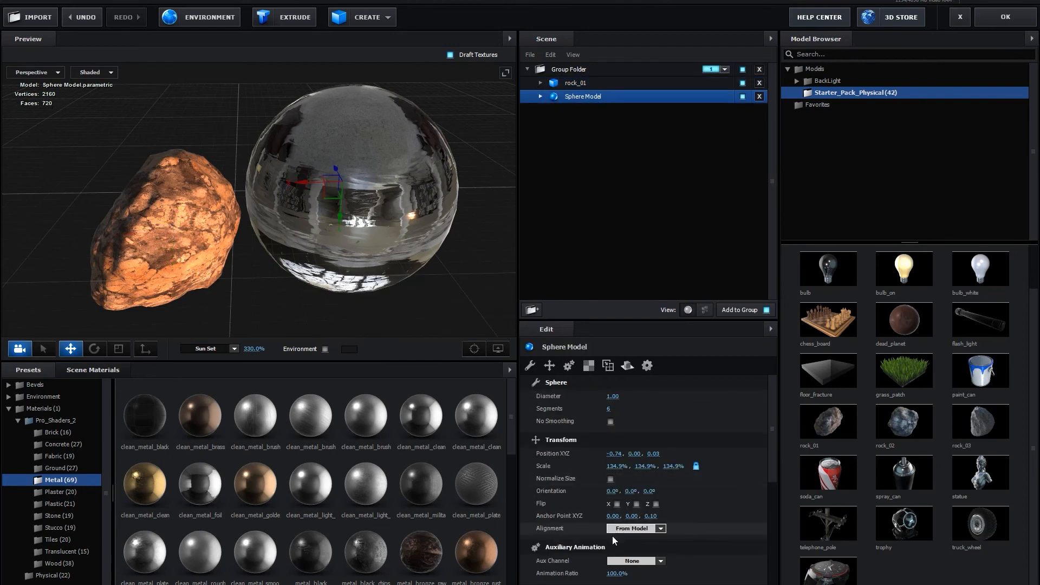
pyautogui.scroll(-3, 609, 536)
pyautogui.scroll(-3, 606, 545)
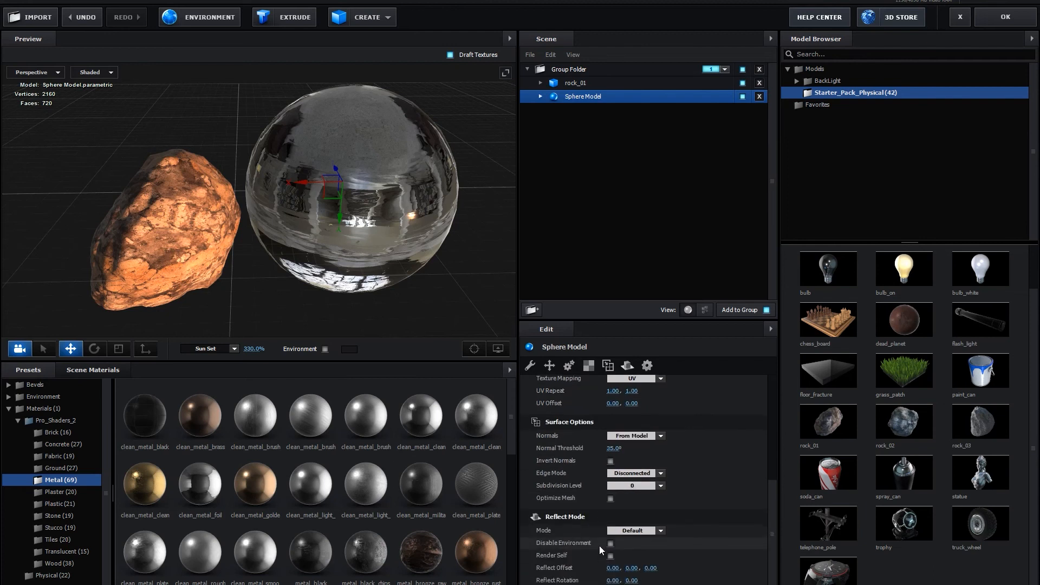
pyautogui.scroll(-1, 603, 528)
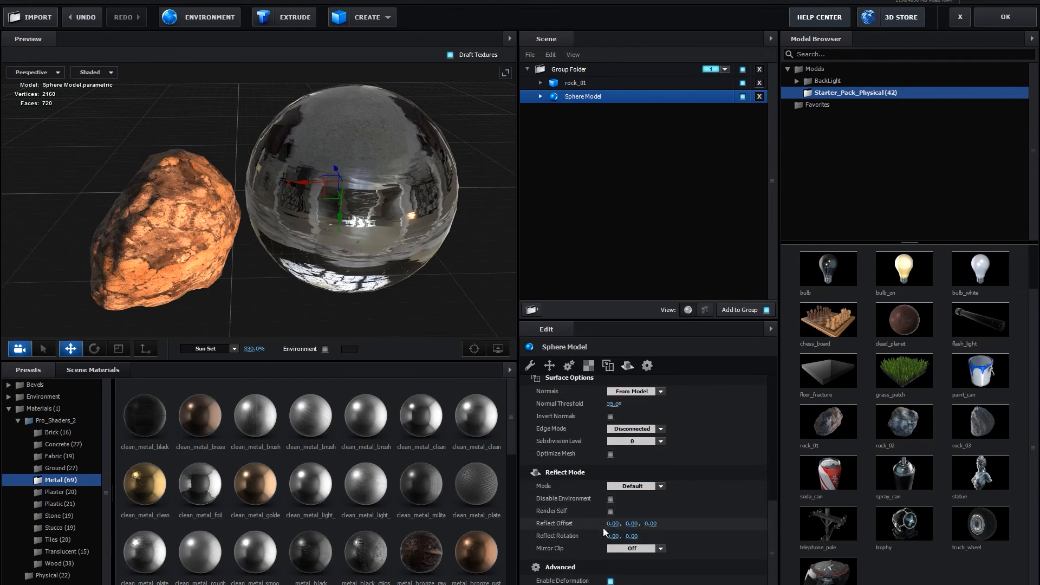
pyautogui.click(639, 486)
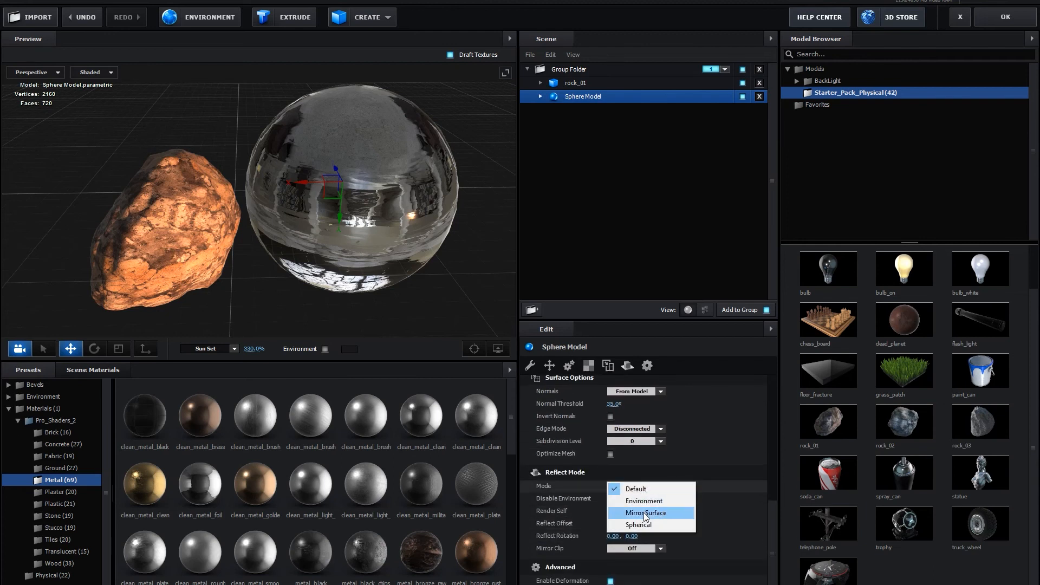
pyautogui.click(643, 512)
pyautogui.moveTo(631, 536); pyautogui.dragTo(736, 538)
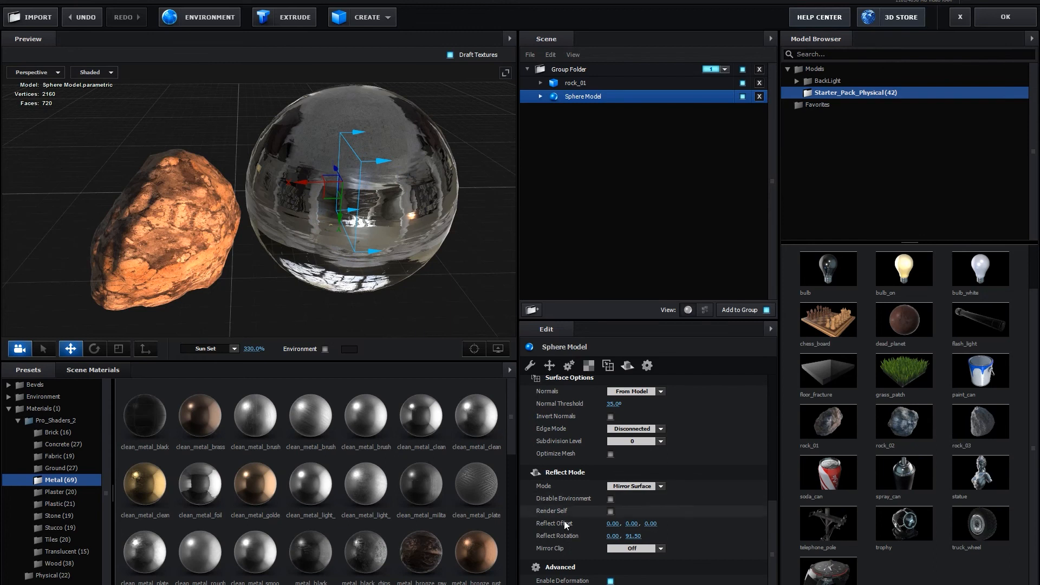
pyautogui.moveTo(603, 525); pyautogui.dragTo(748, 526)
# Set the sphere's mirror clip to Above Plane and reduce its X reflect offset to 0.26
pyautogui.click(651, 548)
pyautogui.click(651, 552)
pyautogui.click(653, 550)
pyautogui.click(661, 575)
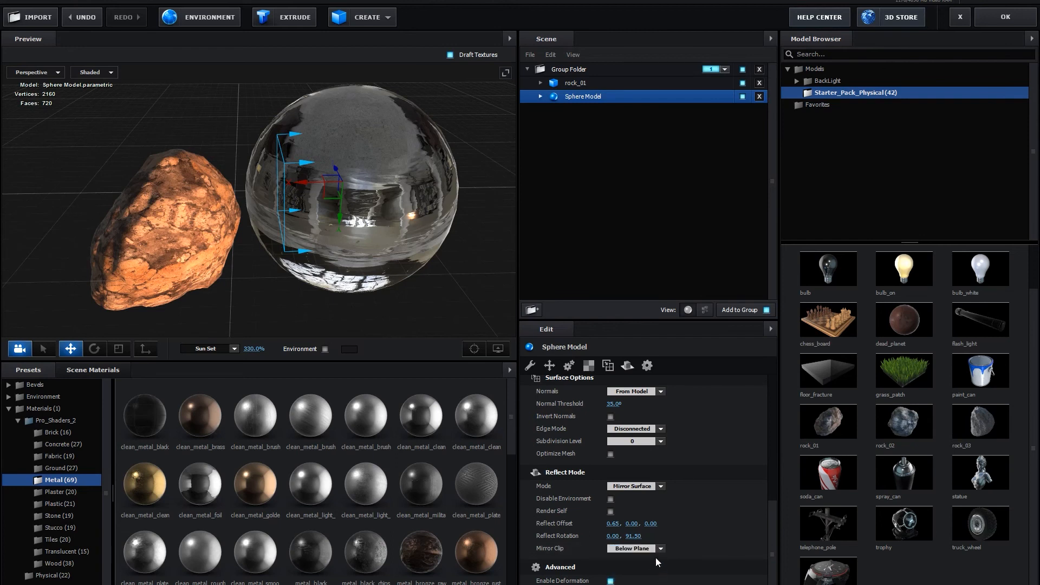
pyautogui.click(655, 549)
pyautogui.click(644, 563)
pyautogui.moveTo(382, 279); pyautogui.dragTo(324, 203)
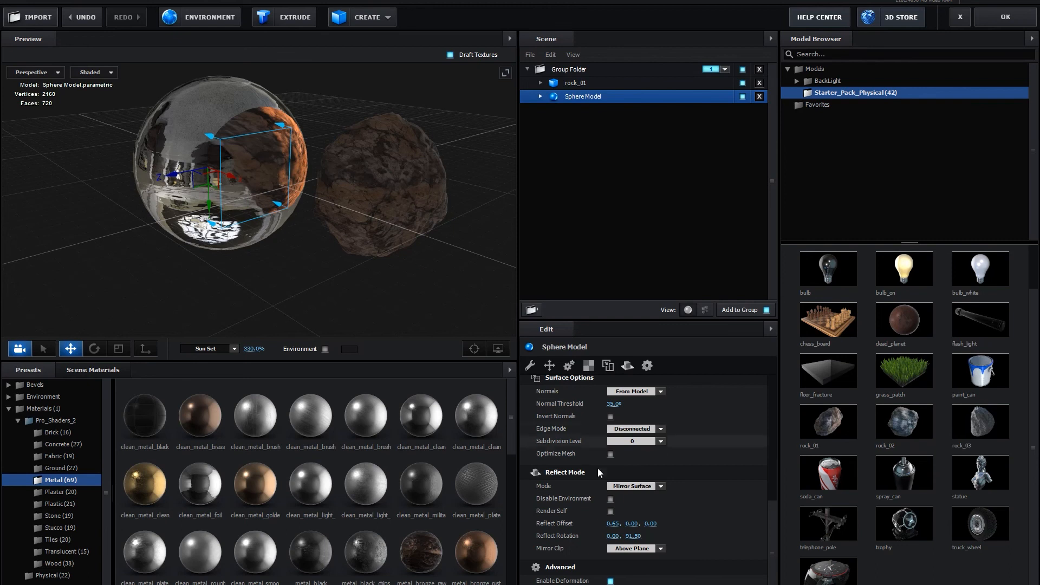
pyautogui.moveTo(613, 523); pyautogui.dragTo(531, 523)
pyautogui.moveTo(302, 258)
pyautogui.mouseDown()
pyautogui.moveTo(281, 257)
pyautogui.moveTo(405, 252)
pyautogui.moveTo(294, 258)
pyautogui.moveTo(303, 260)
pyautogui.mouseUp()
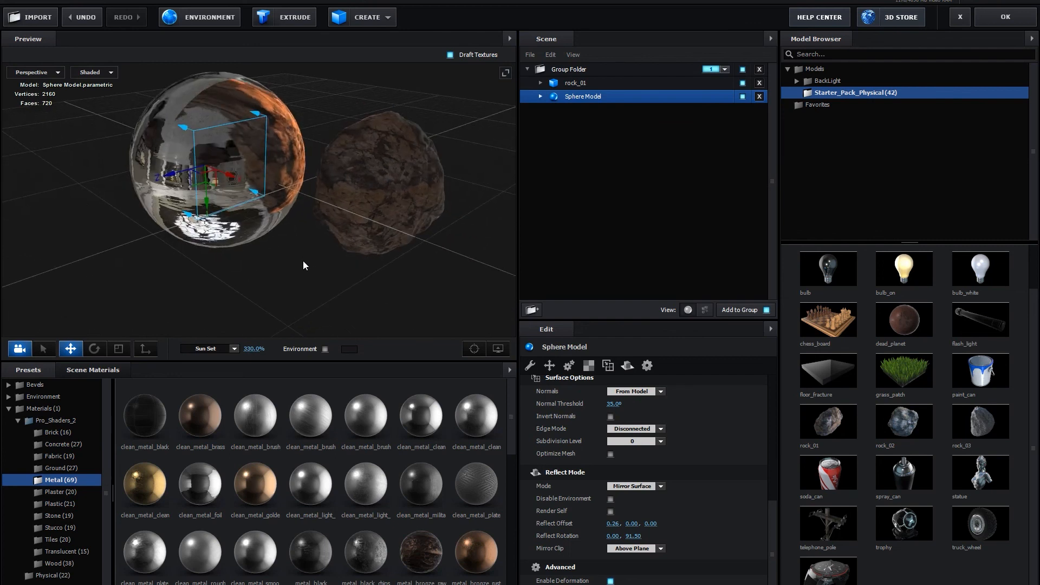
# Turn reflections off and back on in the preview to compare the sphere's surface
pyautogui.click(498, 350)
pyautogui.click(413, 324)
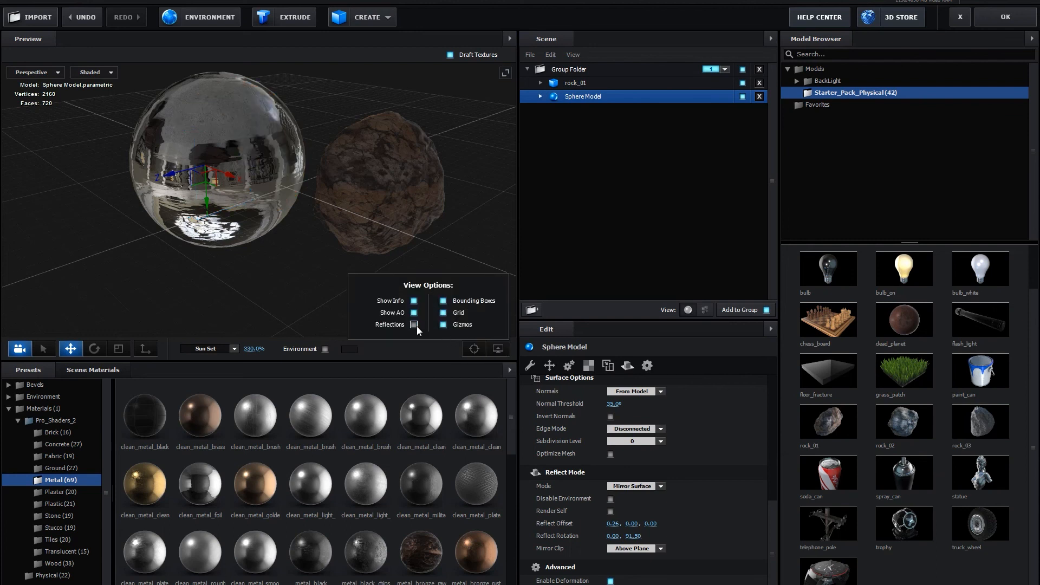
pyautogui.click(414, 324)
# Collapse the Pro_Shaders_2 material folder and look over the starter pack models
pyautogui.scroll(-3, 225, 455)
pyautogui.scroll(-5, 225, 455)
pyautogui.scroll(8, 226, 455)
pyautogui.click(15, 422)
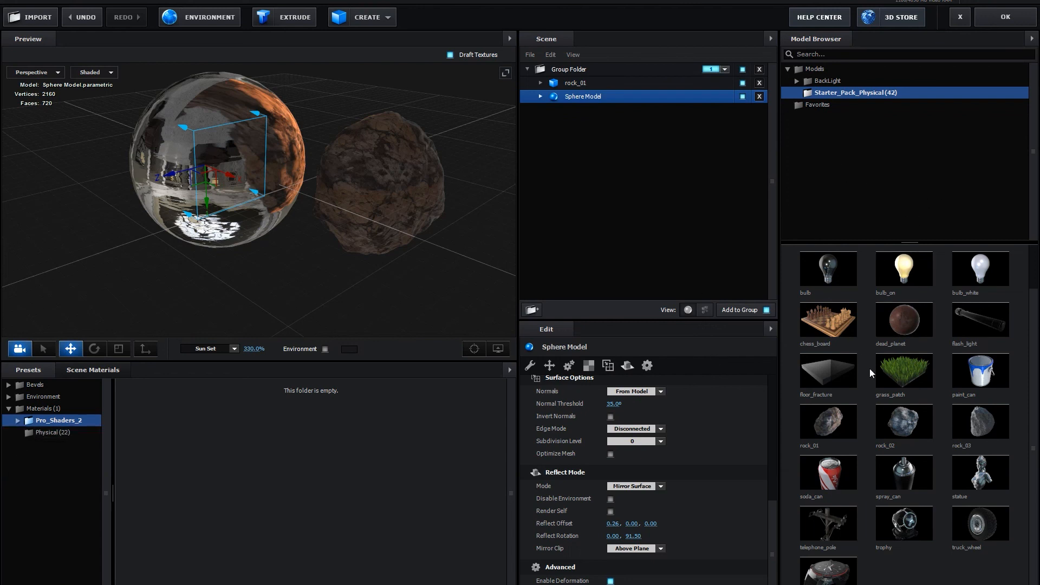
pyautogui.scroll(1, 870, 374)
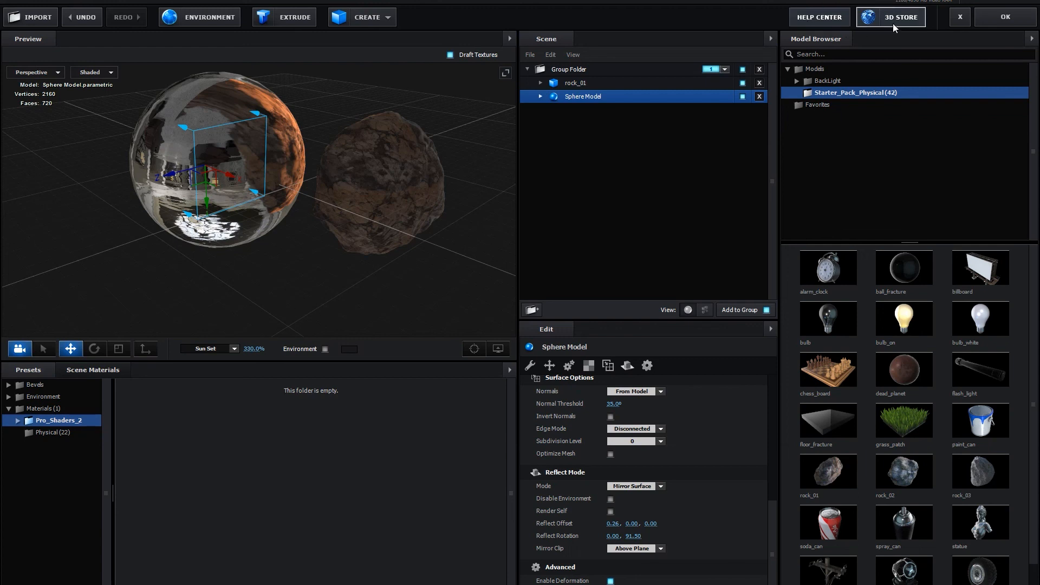
# Accept the Scene Setup changes and add a new camera layer to the E3D composition
pyautogui.click(986, 24)
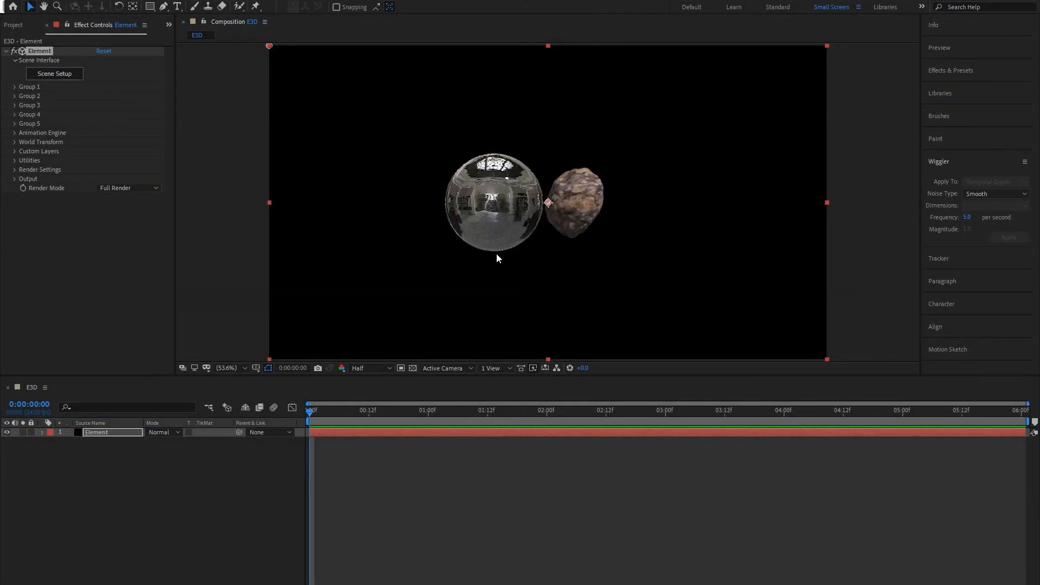
pyautogui.rightClick(136, 483)
pyautogui.moveTo(162, 489)
pyautogui.click(301, 541)
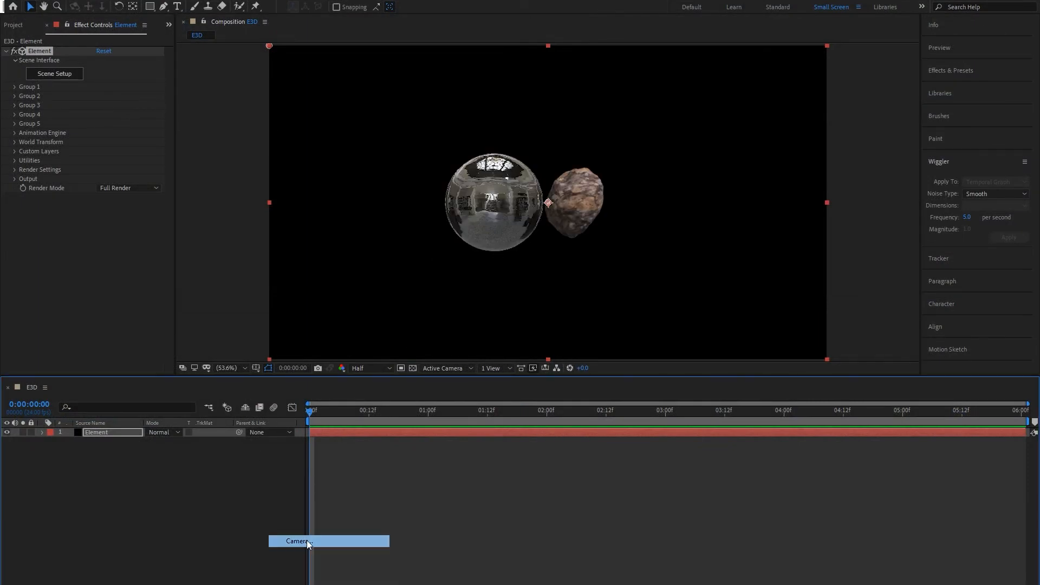
pyautogui.click(626, 417)
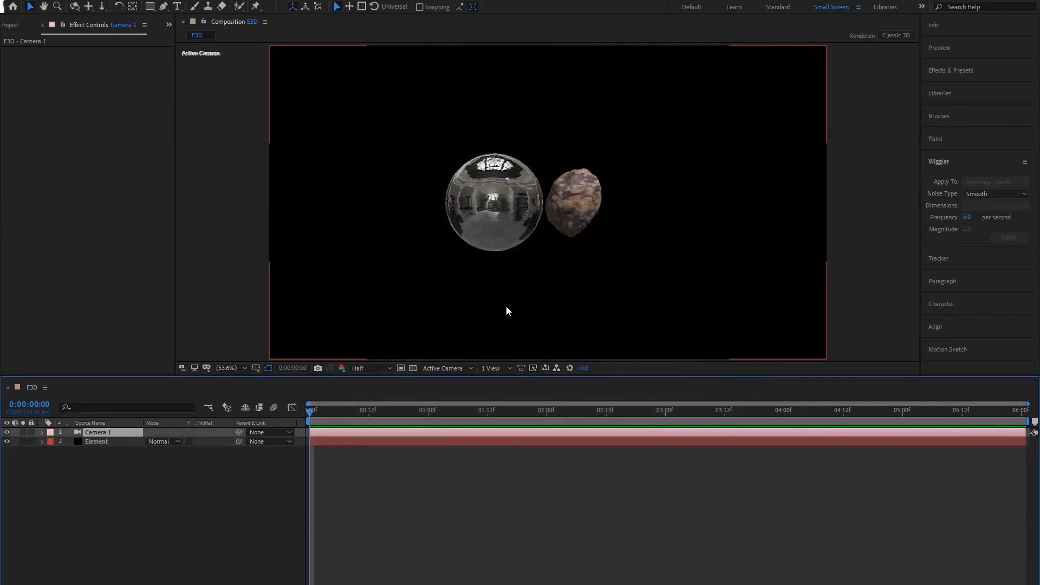
# Move and orbit the camera so the sphere appears larger, to the right of the rock
pyautogui.press('c')
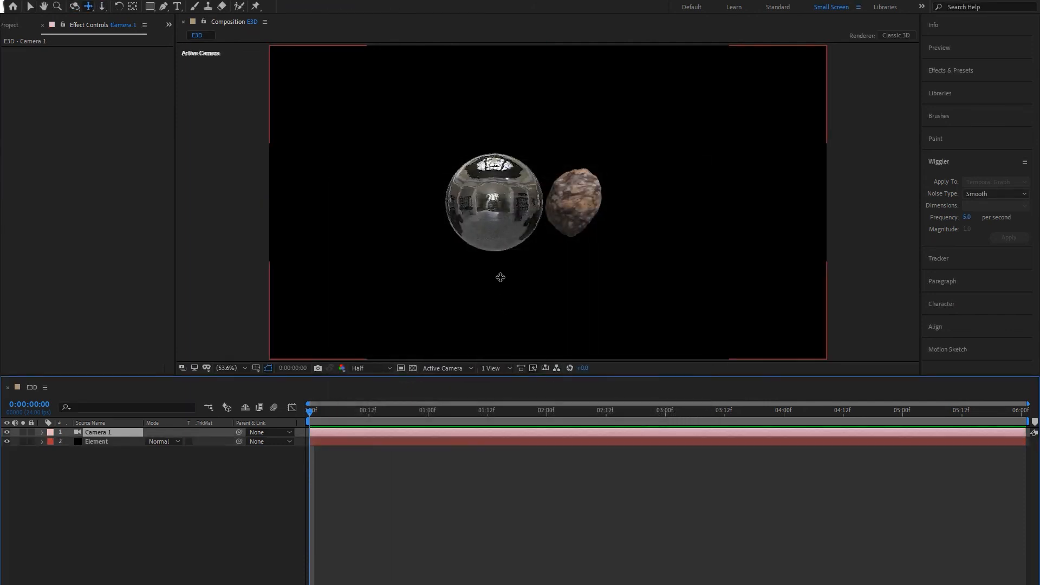
pyautogui.moveTo(478, 227); pyautogui.dragTo(521, 62)
pyautogui.press('c')
pyautogui.press('c')
pyautogui.press('c')
pyautogui.moveTo(458, 224); pyautogui.dragTo(544, 236)
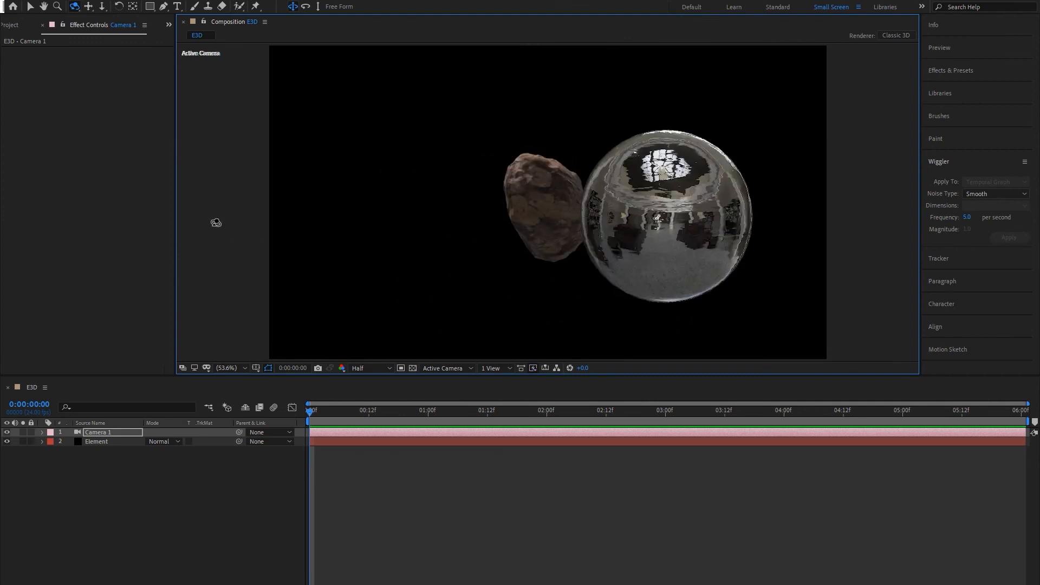
# Reopen Scene Setup for the Element layer
pyautogui.click(117, 441)
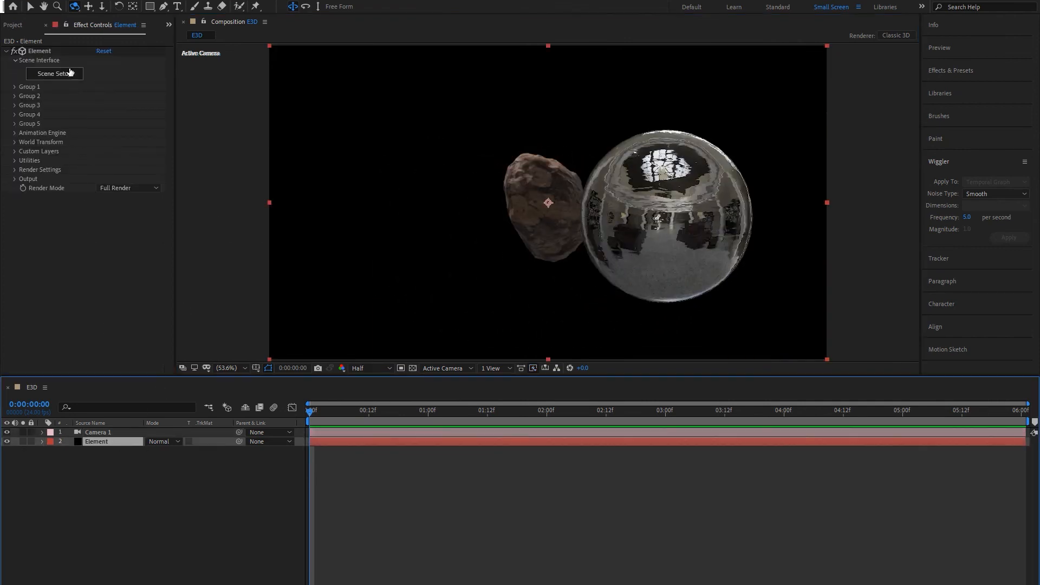
pyautogui.click(54, 73)
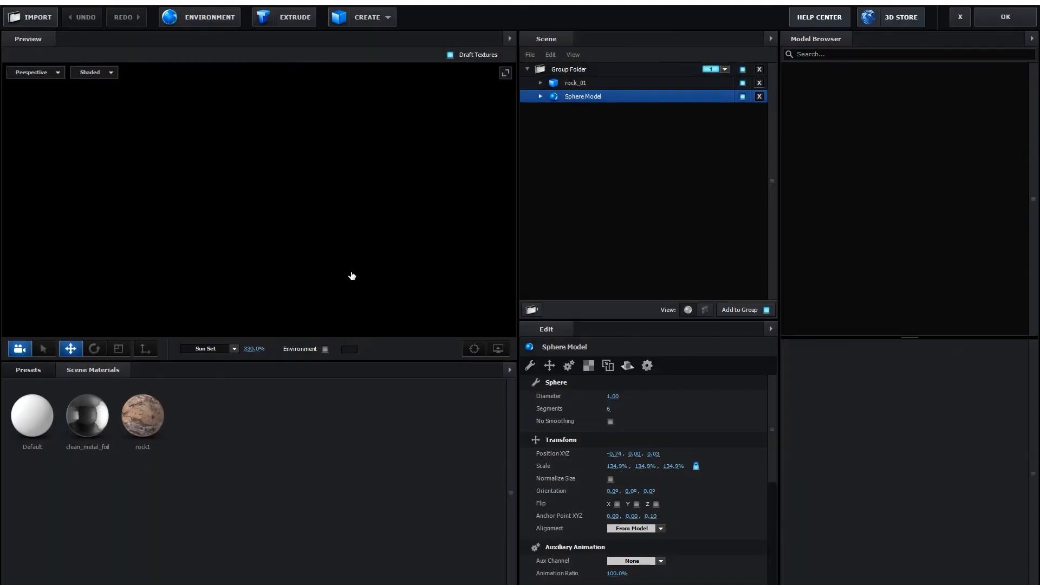